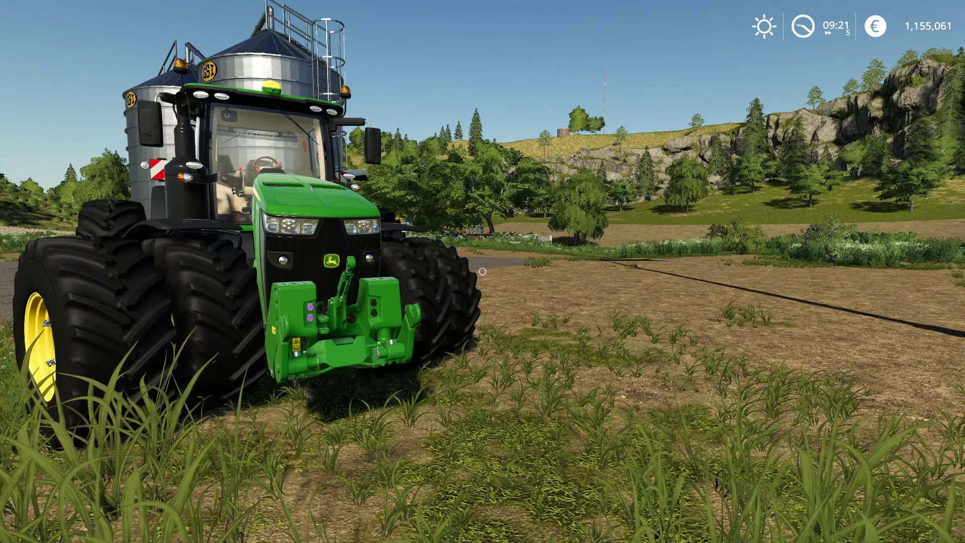
Walk from the tractor to the flagpole, back away from it and look up at the Pakistan flag
key("w")
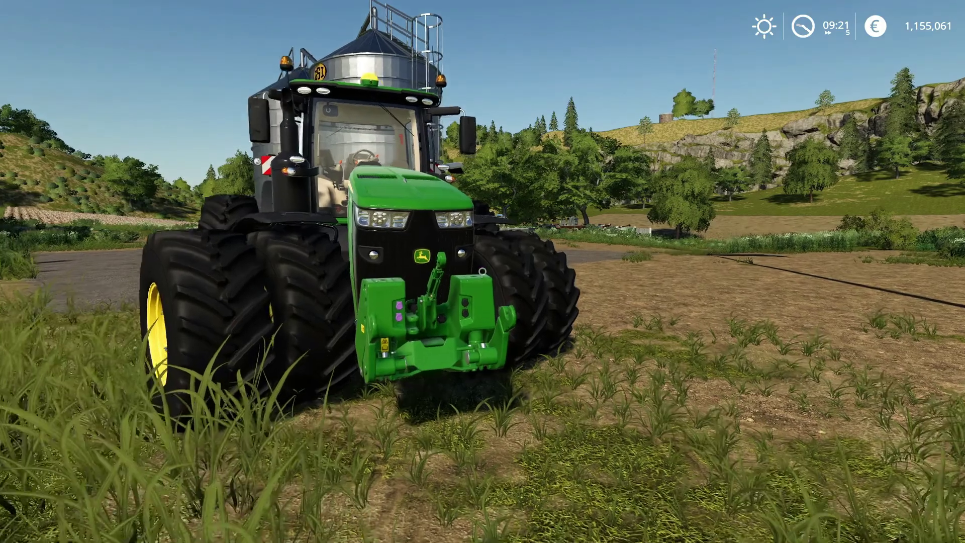
key("a")
key("a")
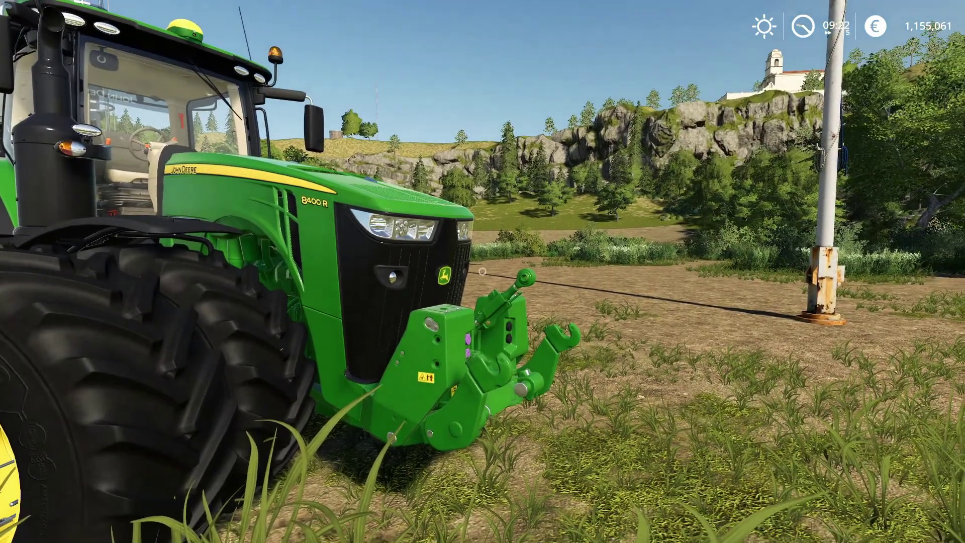
key("d")
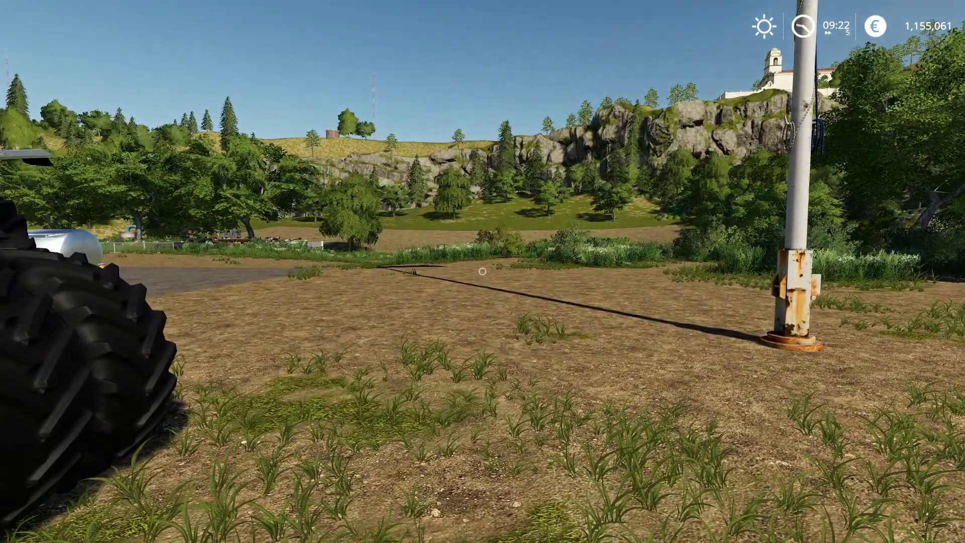
key("d")
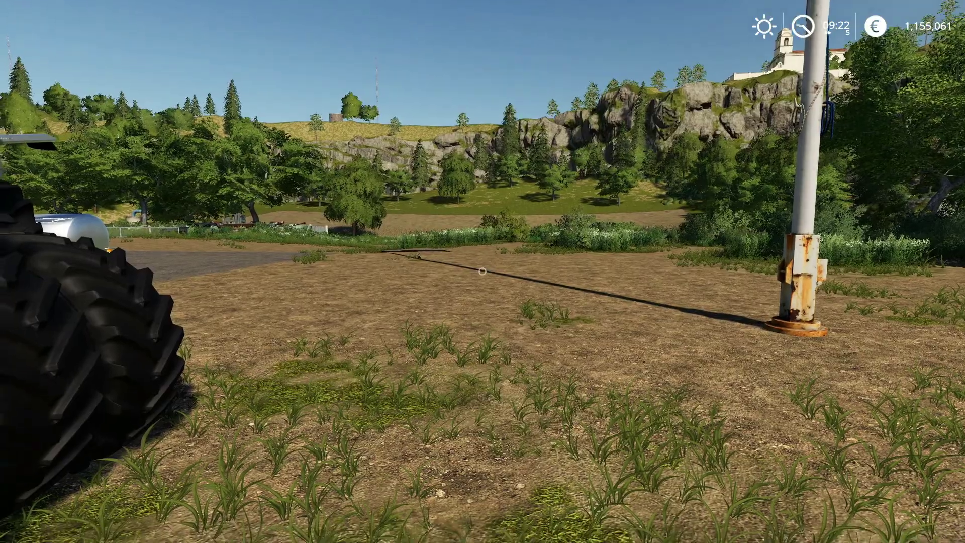
key("w")
key("d")
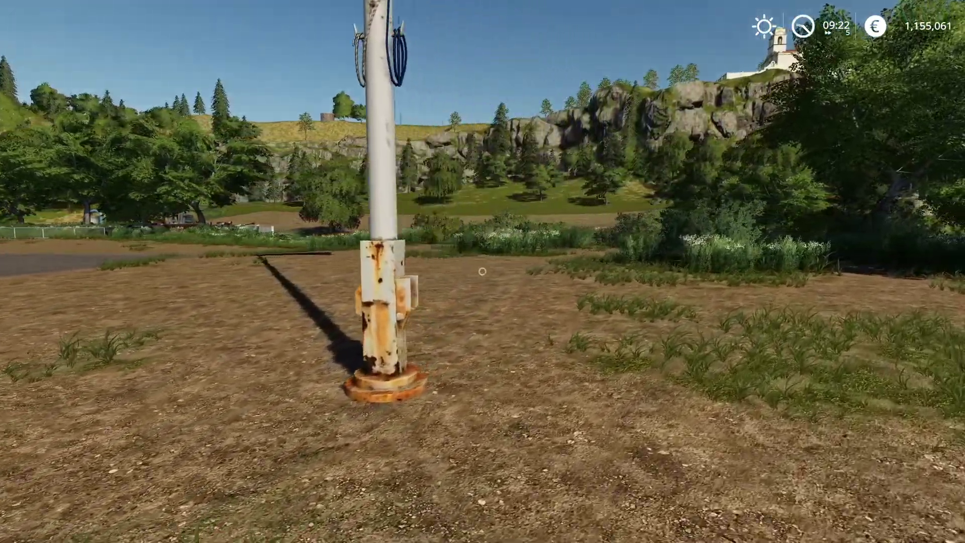
key("s")
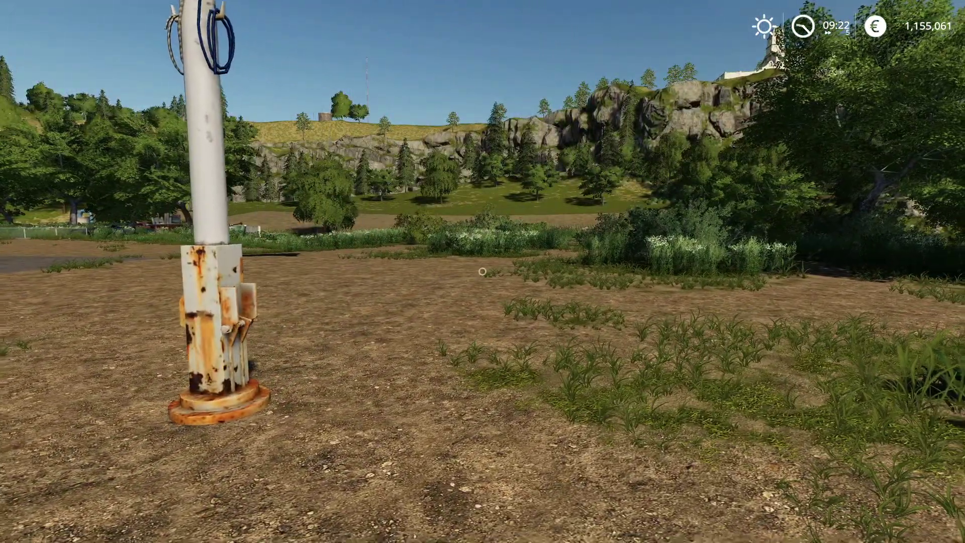
key("s")
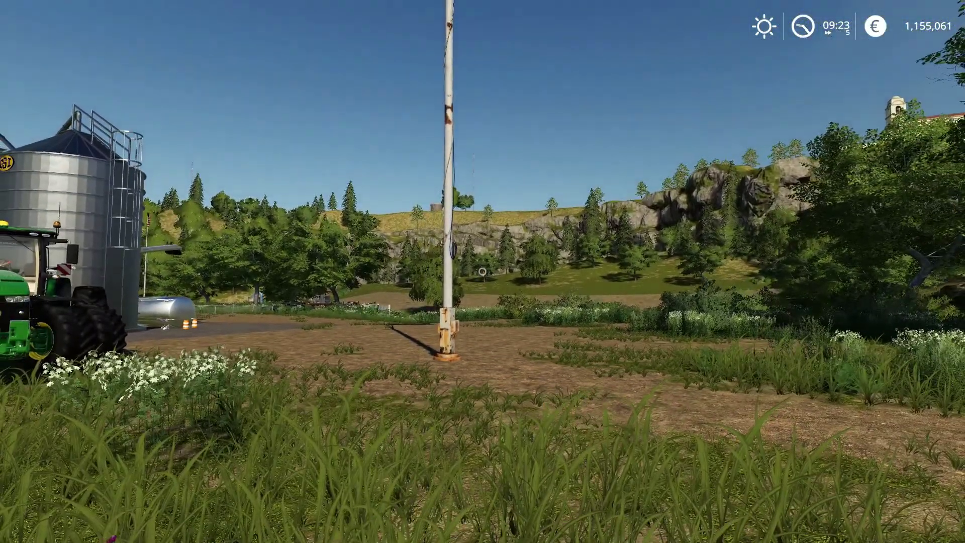
mouse_move(482, 272)
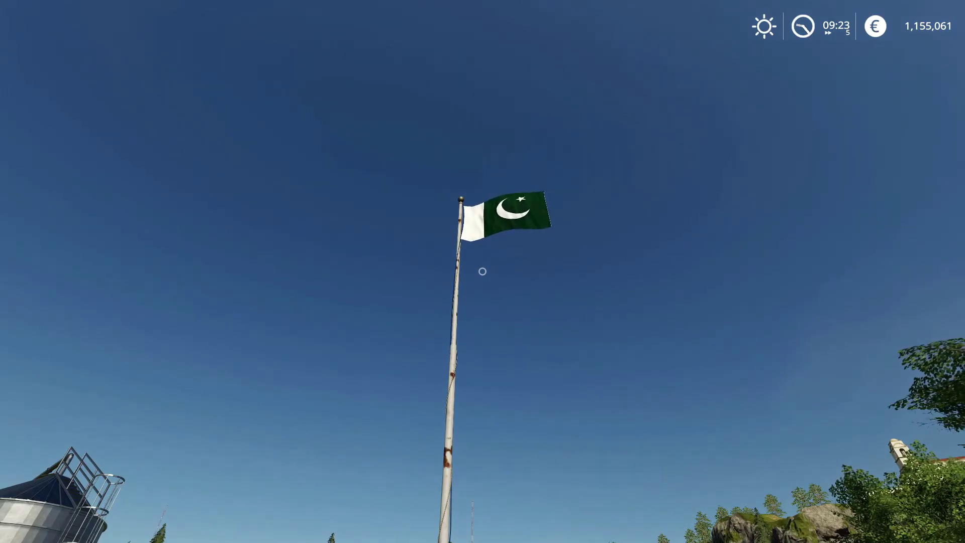
key("w")
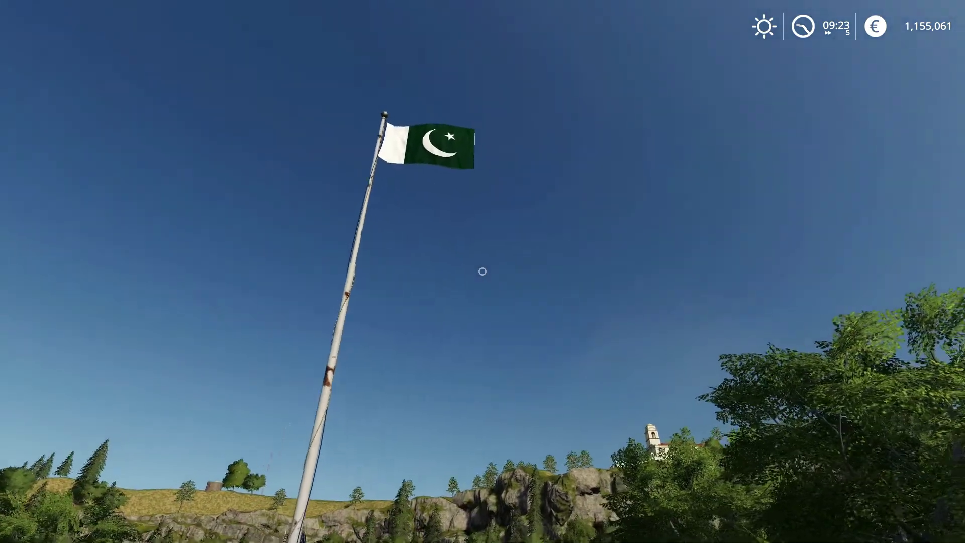
key("a")
key("s")
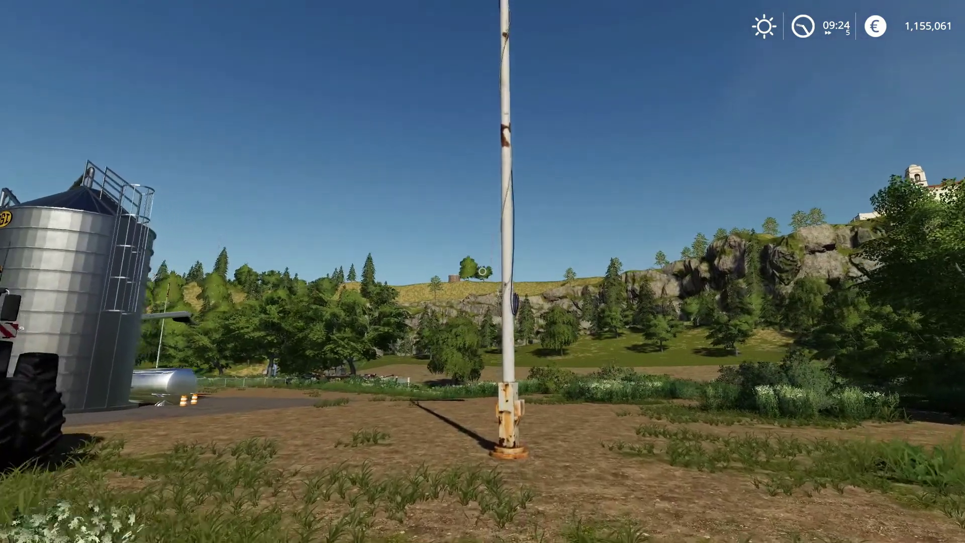
Examine the flagpole's rusty base, walk around the parked tractor and view the flag again from a distance
key("w")
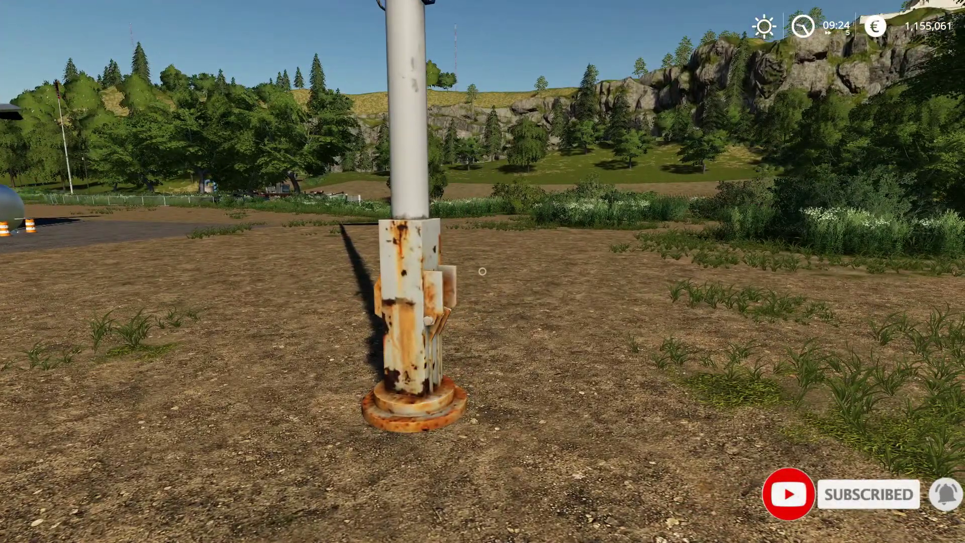
key("w")
key("d")
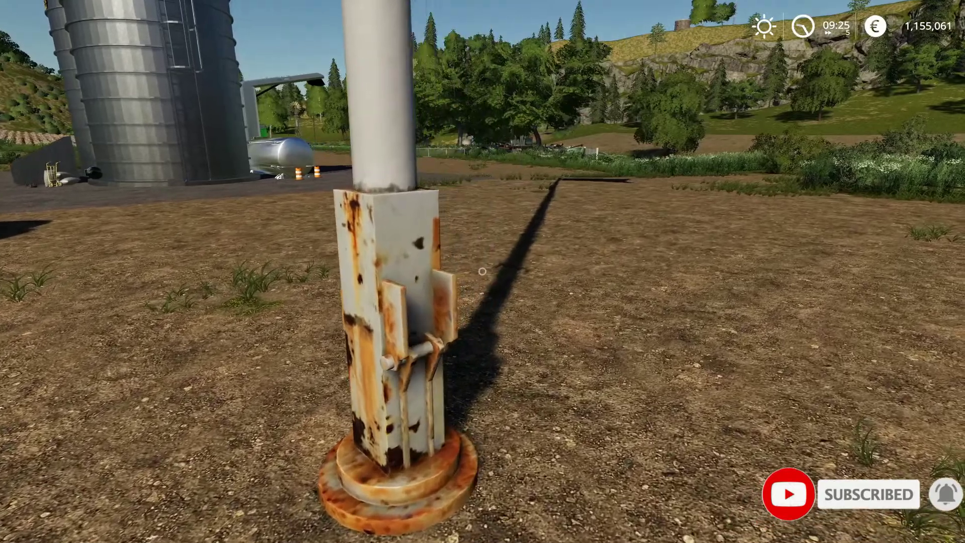
key("a")
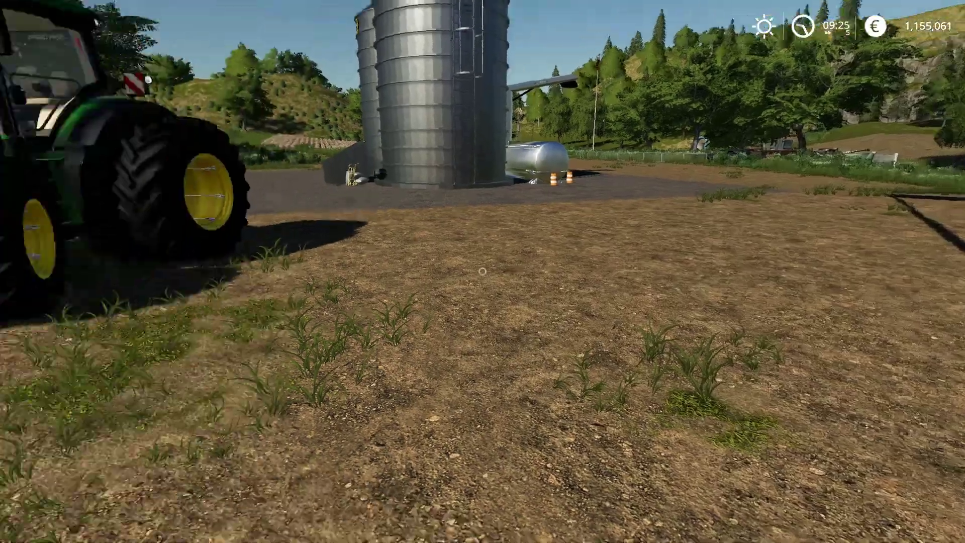
key("a")
key("a")
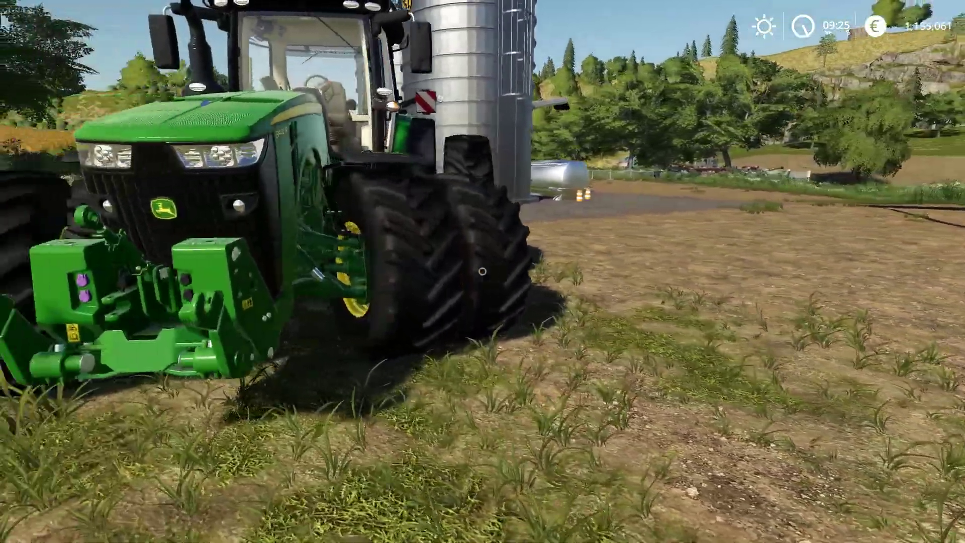
key("a")
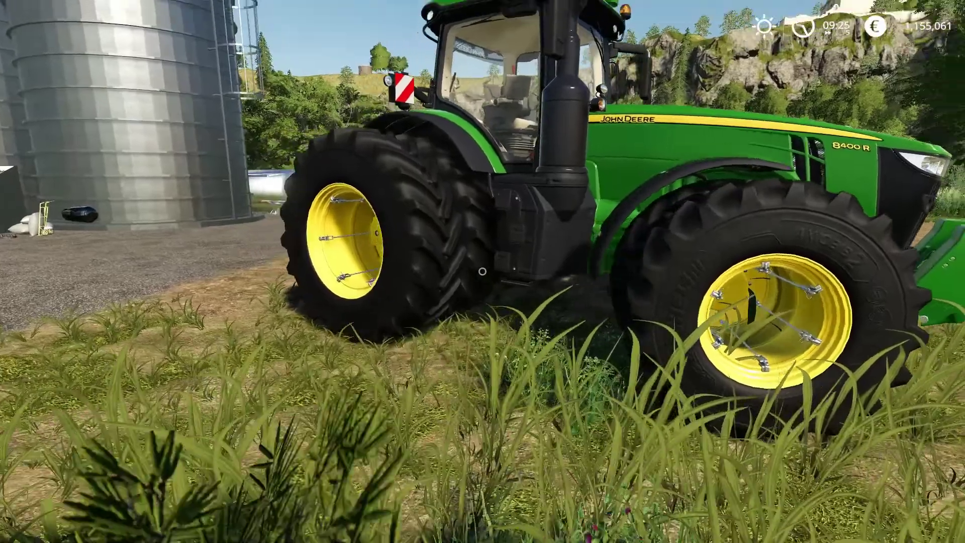
key("d")
key("w")
key("d")
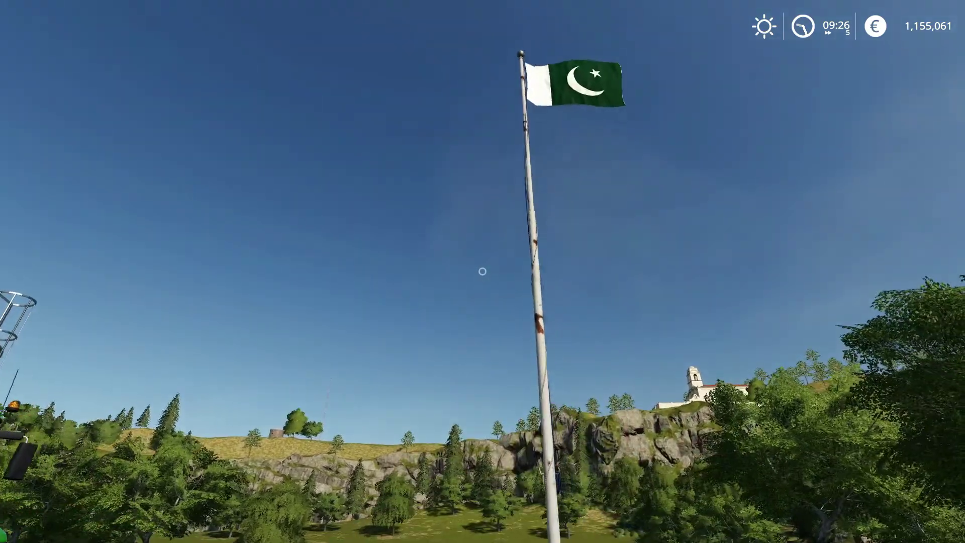
key("w")
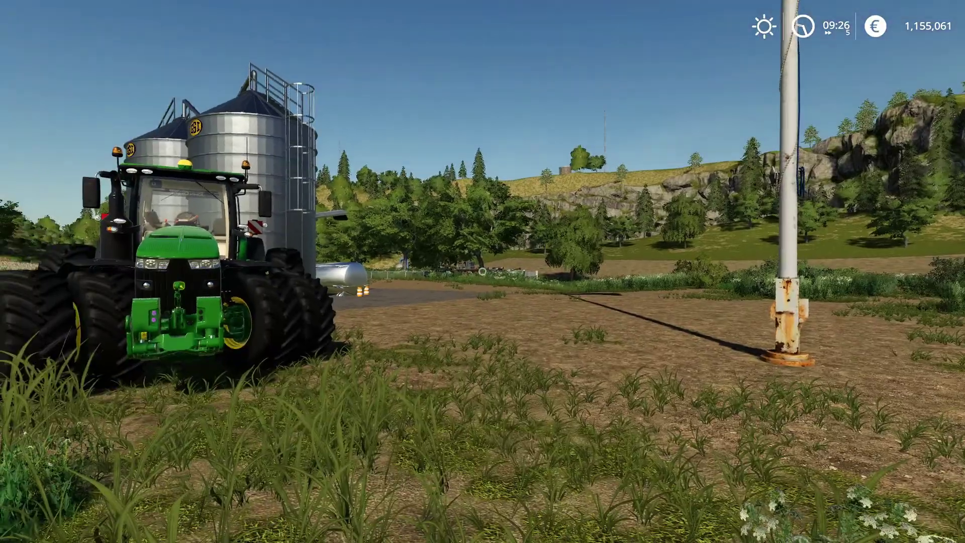
End the current game without saving and quit Farming Simulator 19 to the desktop
key("Escape")
left_click(733, 26)
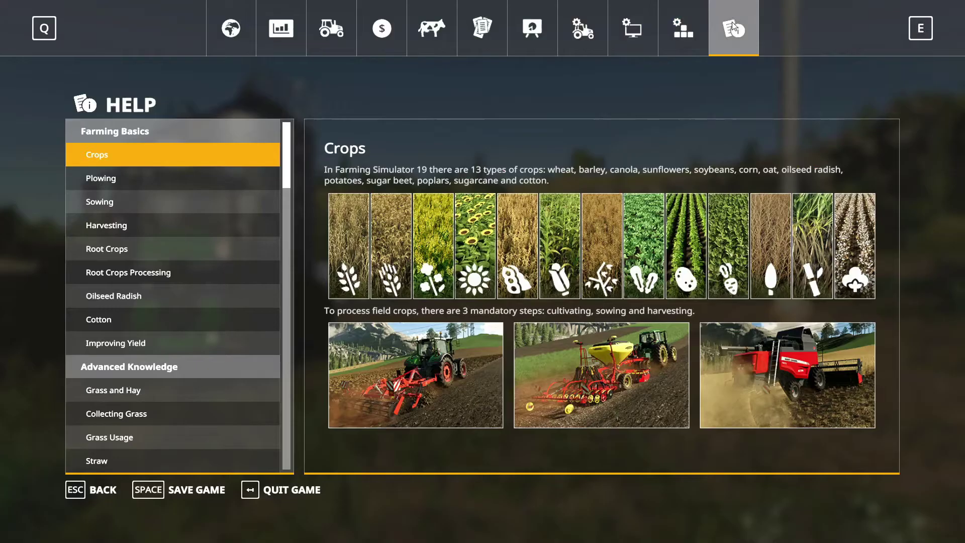
left_click(285, 490)
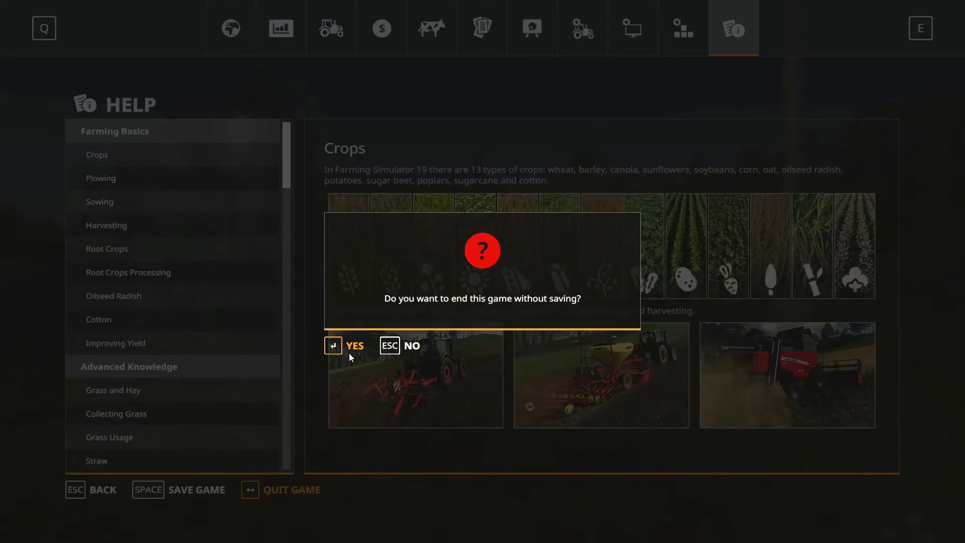
key("Return")
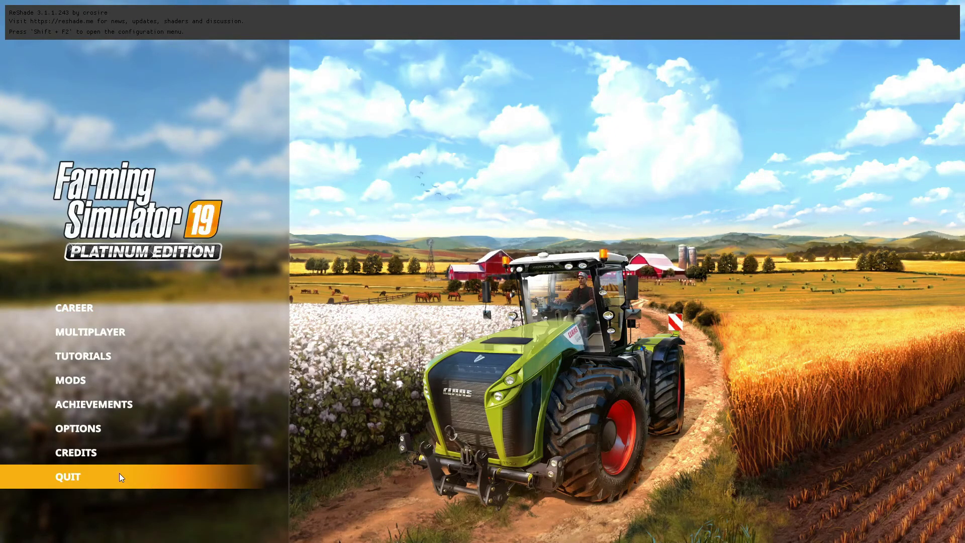
key("Return")
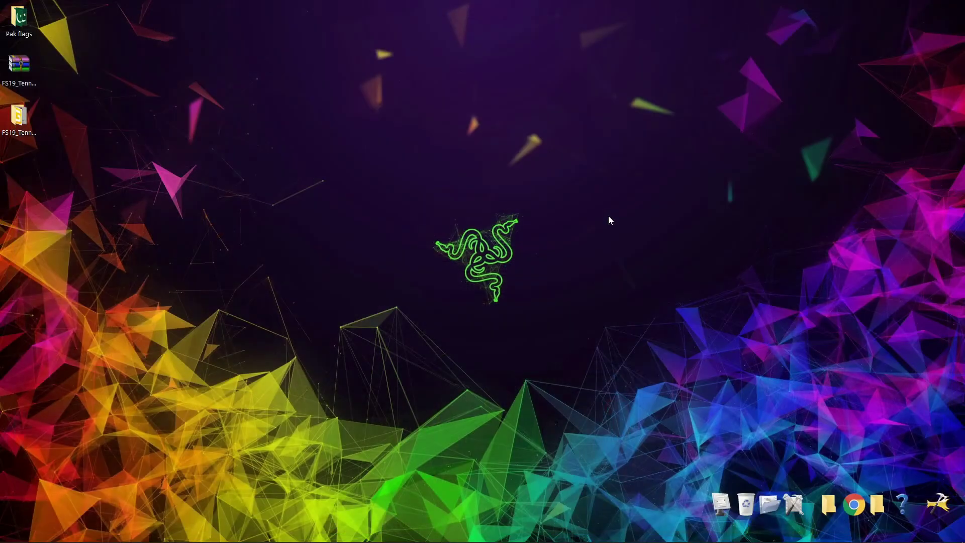
Refresh the desktop and open the Documents > My Games > FarmingSimulator2019 > mods folder in File Explorer
right_click(324, 132)
left_click(346, 163)
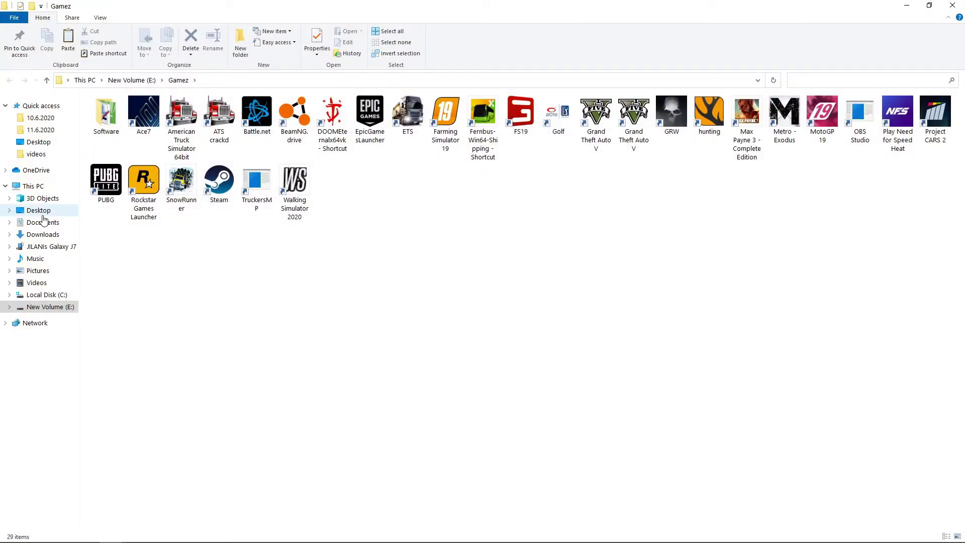
left_click(43, 222)
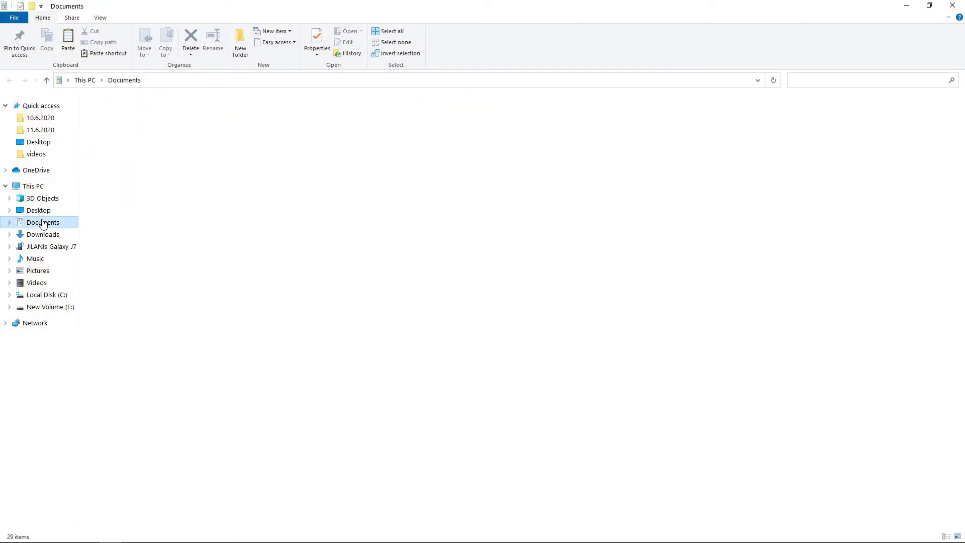
double_click(124, 210)
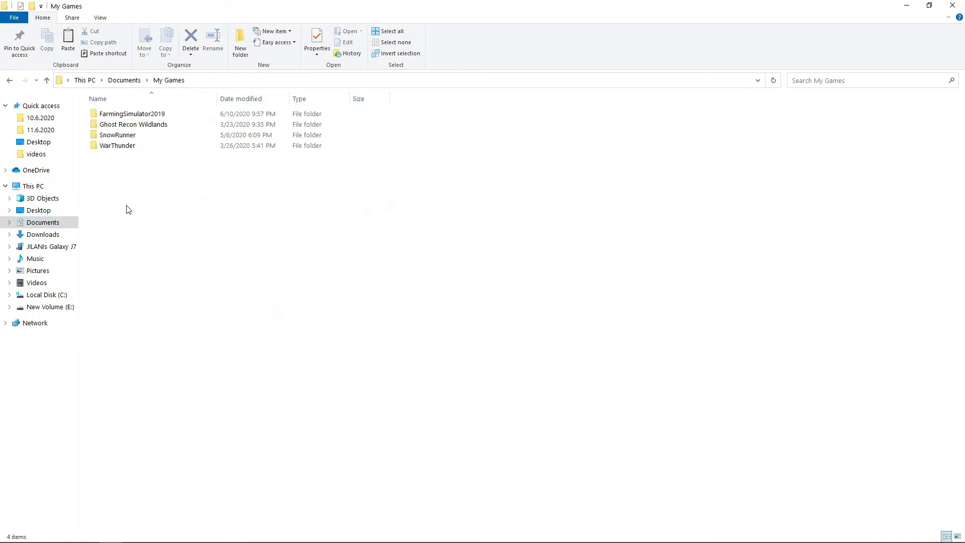
double_click(126, 114)
double_click(133, 135)
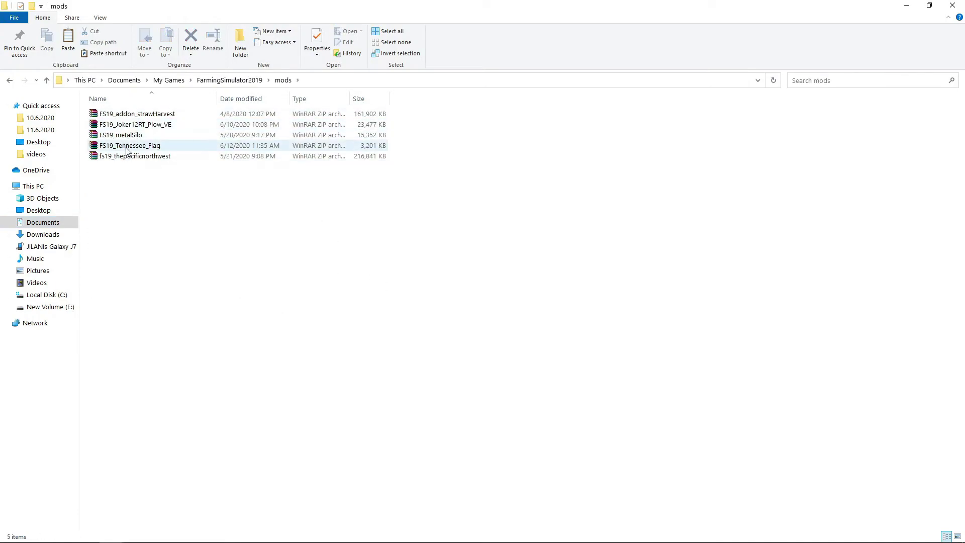
Permanently delete the FS19_Tennessee_Flag archive from the mods folder
left_click(131, 145)
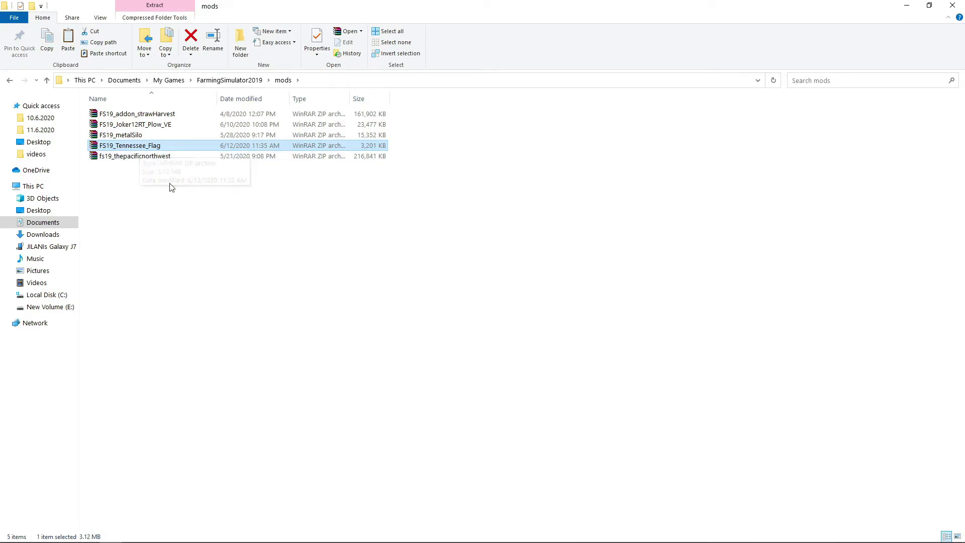
key("shift+Delete")
key("Return")
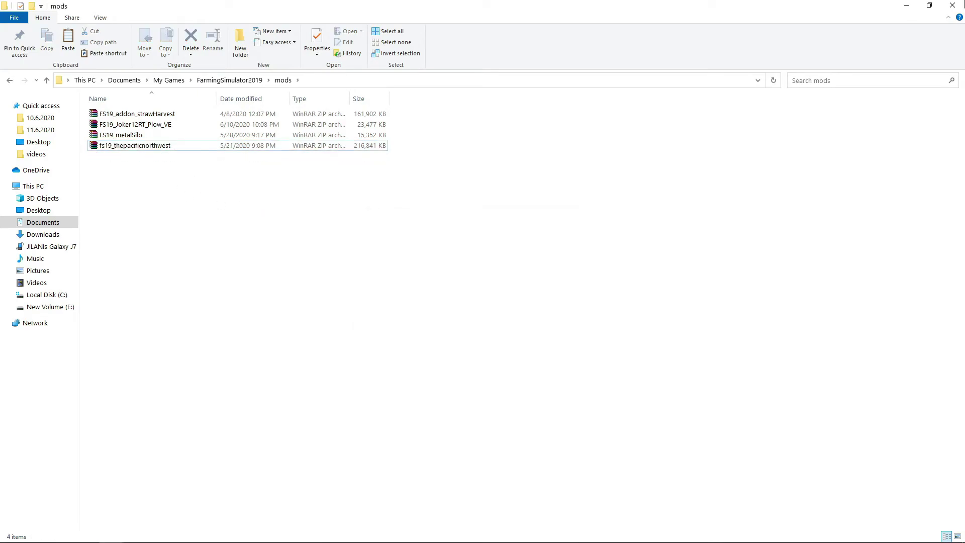
Return to the desktop, refresh it and permanently delete the old extracted Tennessee flag folder
left_click(905, 6)
right_click(215, 143)
right_click(234, 166)
left_click(255, 197)
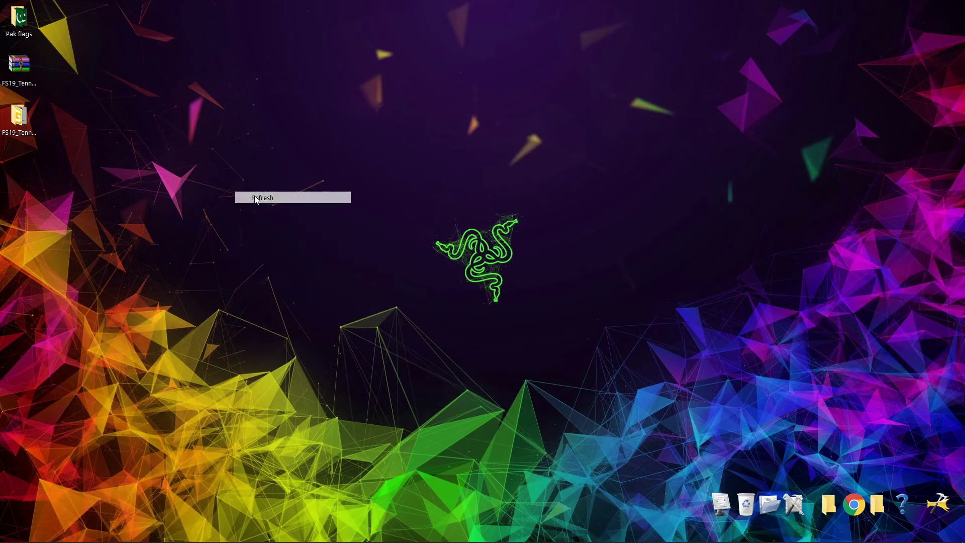
key("shift+Delete")
key("Return")
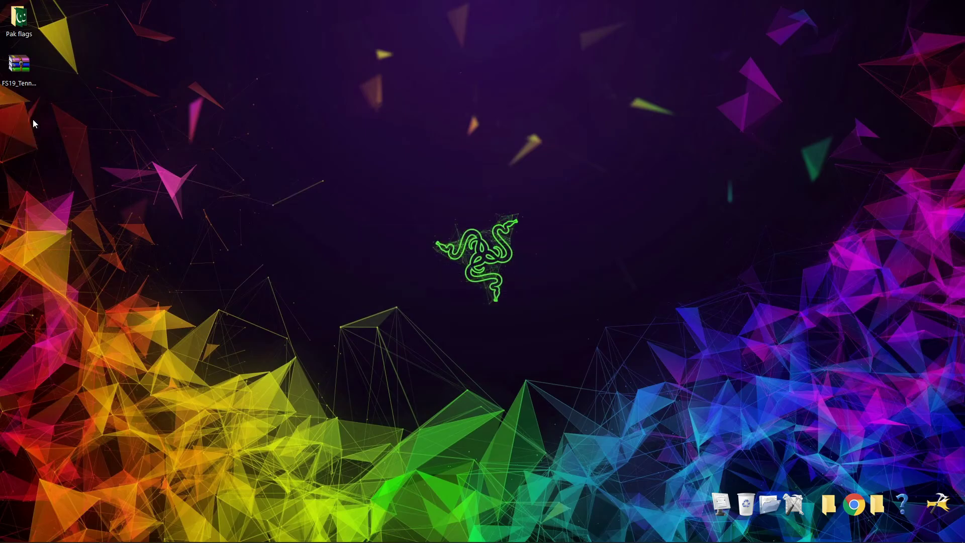
Extract the FS19_Tennessee_Flag archive into its own folder on the desktop
left_click_drag(30, 78, 29, 76)
right_click(28, 76)
left_click(60, 89)
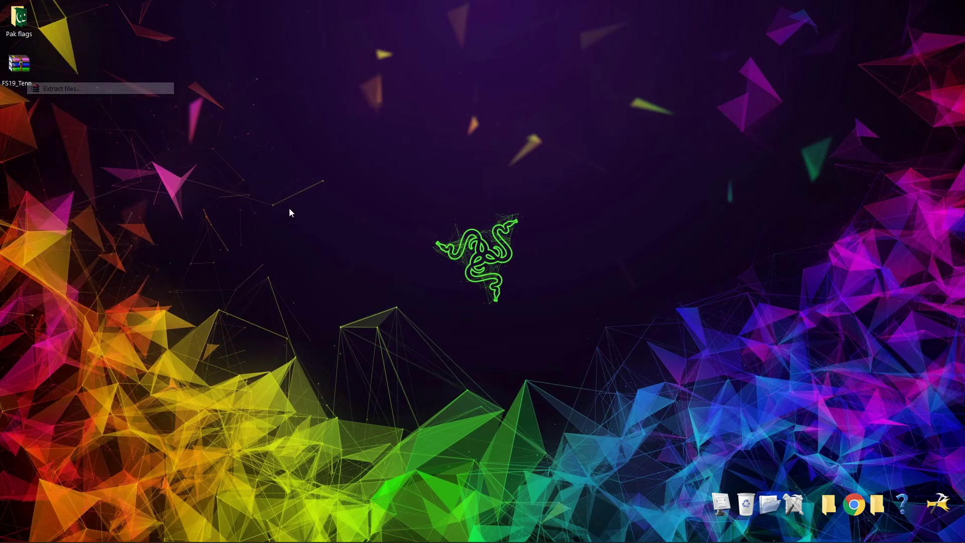
left_click(505, 375)
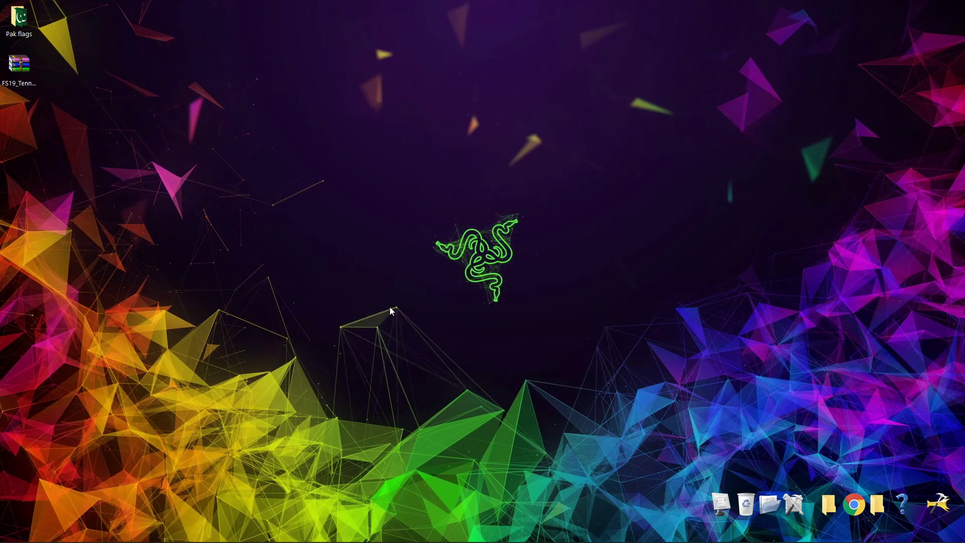
Open the Tennesseeflag_diffuse image from the extracted FS19_Tennessee_Flag folder's texture subfolder in paint.net
double_click(20, 118)
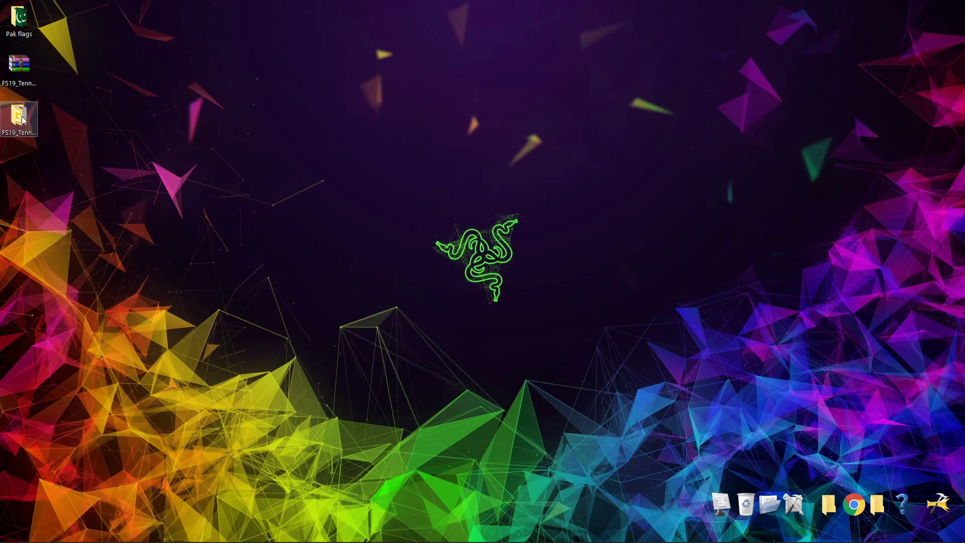
double_click(143, 112)
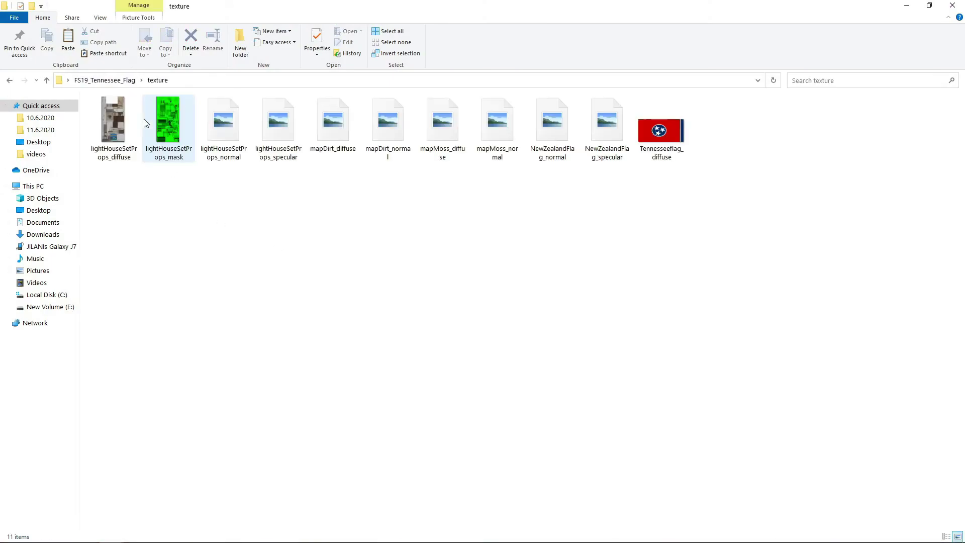
left_click_drag(695, 213, 629, 173)
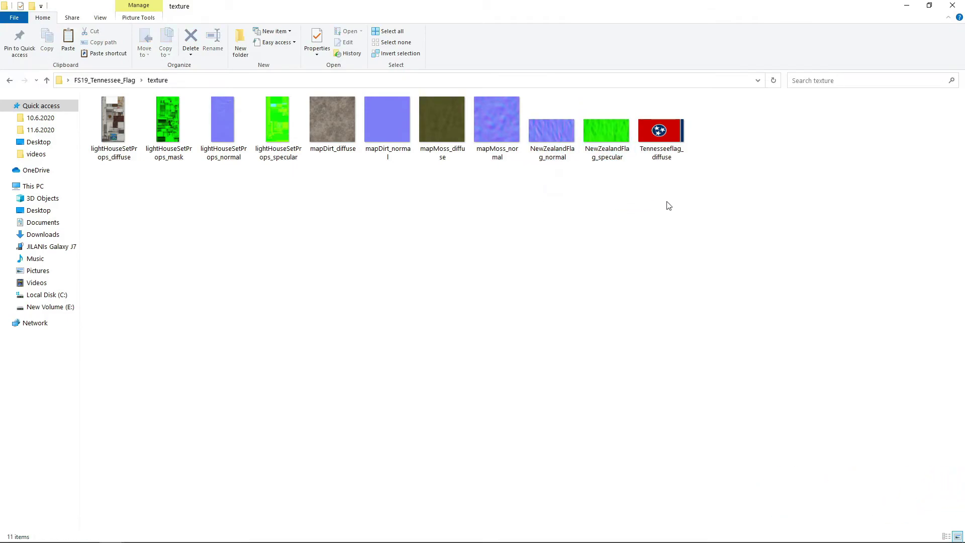
left_click_drag(735, 184, 663, 182)
right_click(658, 130)
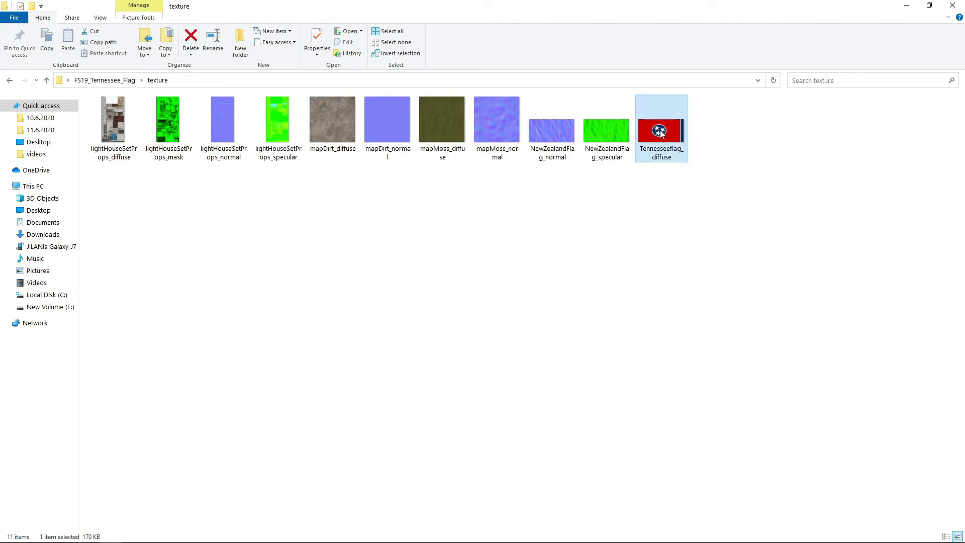
mouse_move(686, 173)
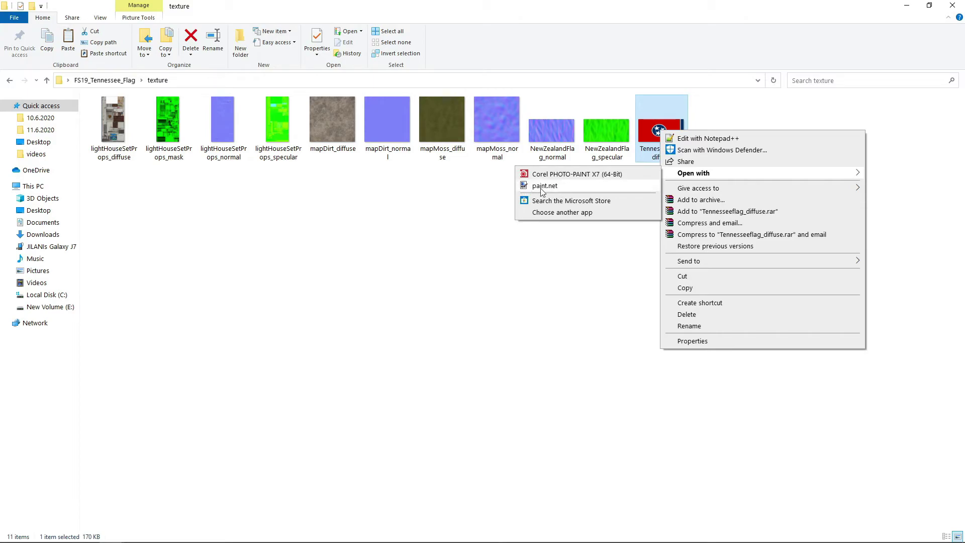
left_click(545, 185)
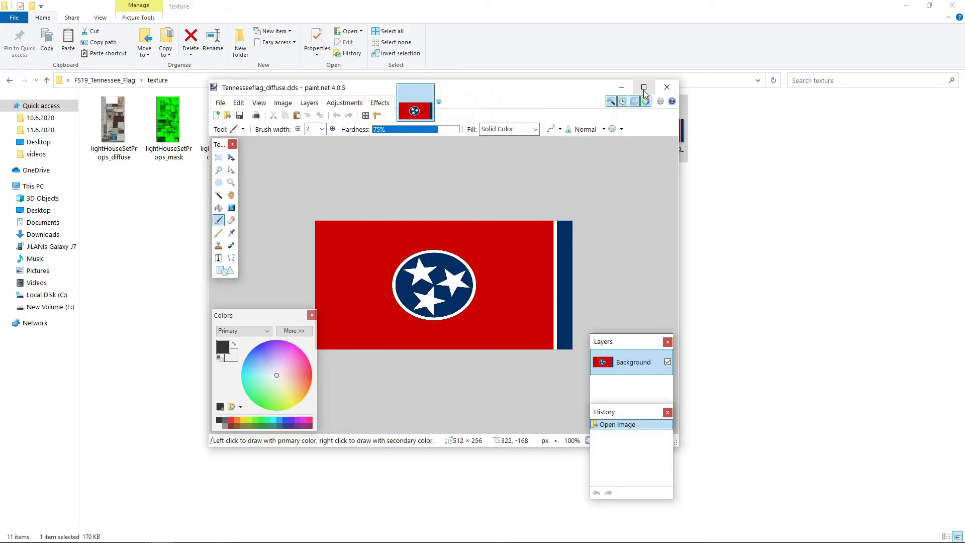
Add the download image from the desktop's Pak flags folder to the open flag texture in paint.net as a new layer
left_click(907, 3)
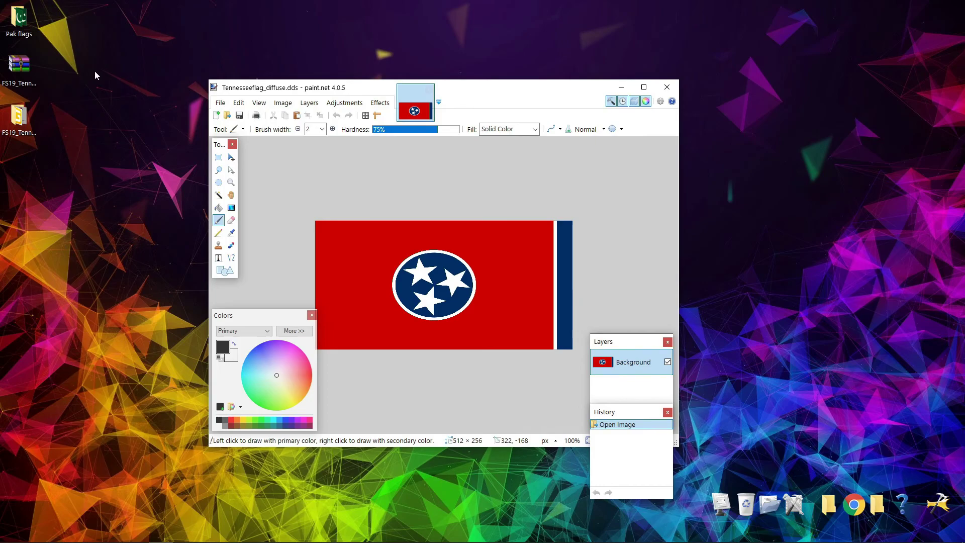
double_click(20, 19)
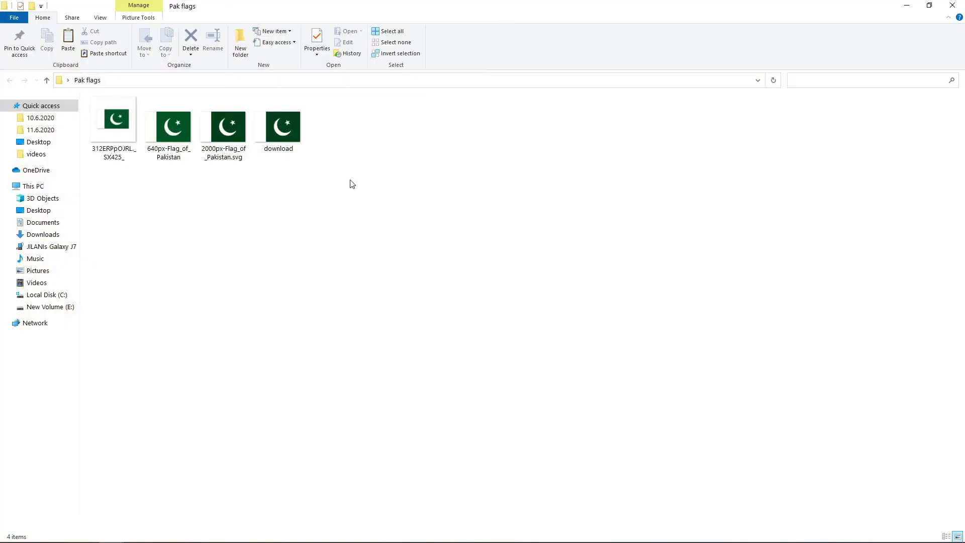
right_click(351, 182)
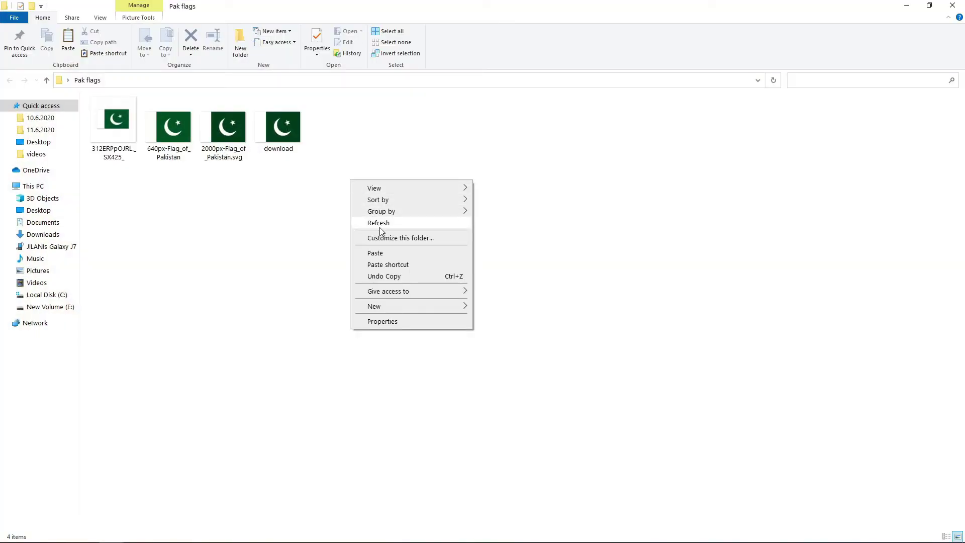
left_click(380, 227)
left_click(157, 533)
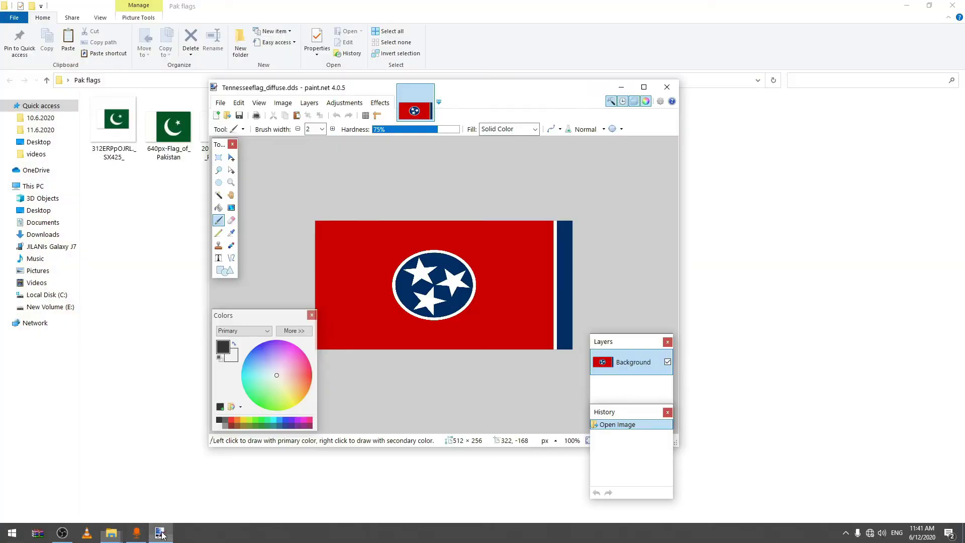
left_click_drag(505, 100, 667, 89)
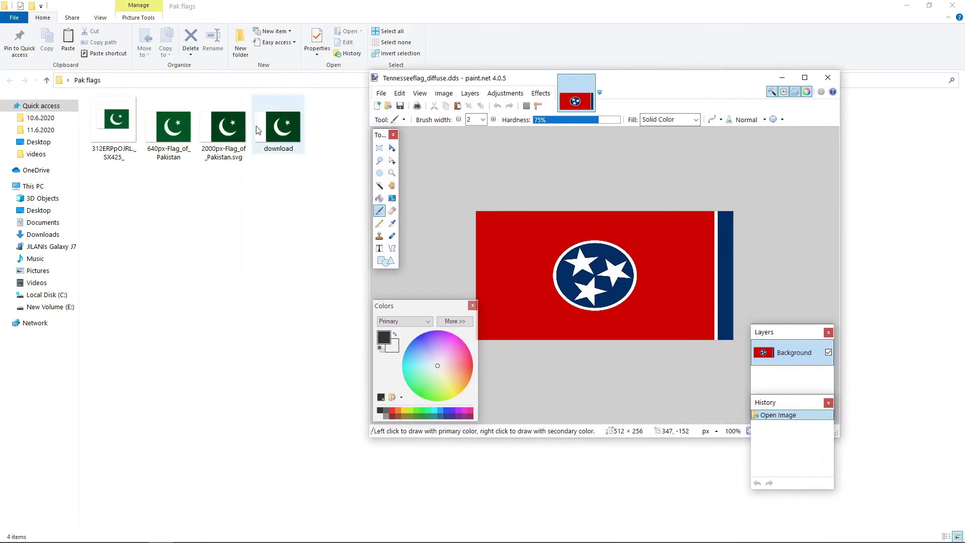
mouse_move(272, 141)
left_mouse_down()
mouse_move(294, 143)
mouse_move(546, 282)
mouse_move(557, 275)
left_mouse_up()
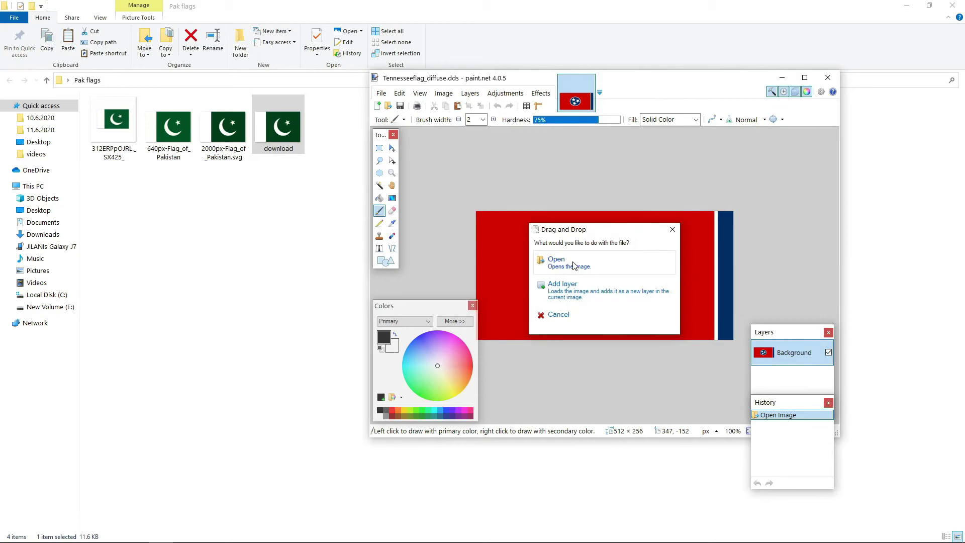
left_click(578, 293)
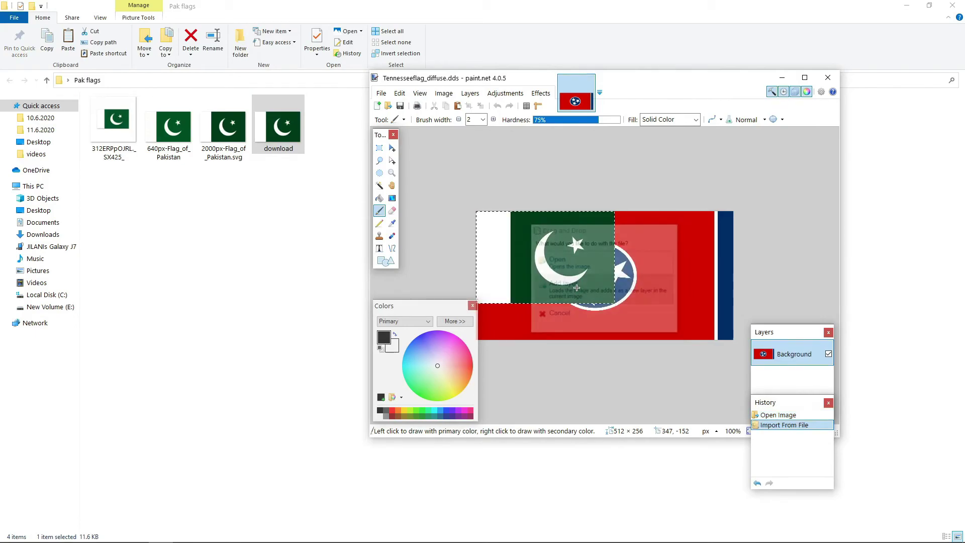
Stretch the Pakistan flag layer to about 514 × 260 px to cover the canvas, and hide the Background layer
left_click_drag(609, 302, 736, 345)
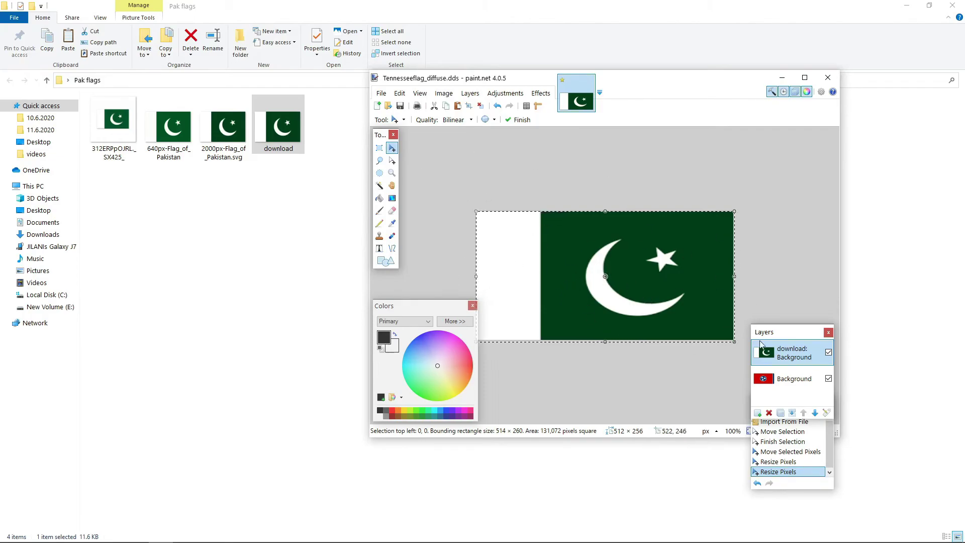
left_click_drag(811, 330, 811, 212)
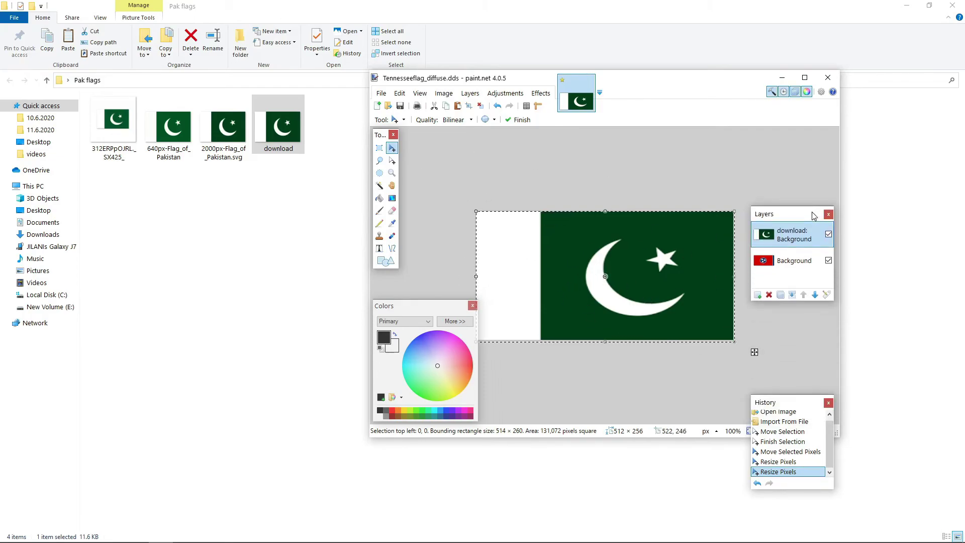
left_click(827, 261)
left_click_drag(804, 216, 804, 321)
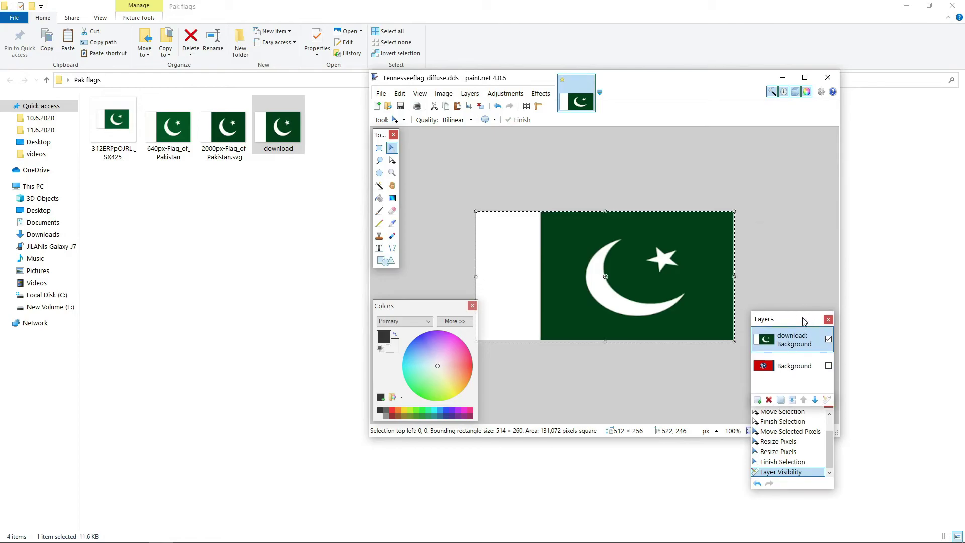
Save the image to the Desktop as Tennesseeflag_diffuse in DirectDraw Surface (DDS) format with the DXT1 setting, flattening its layers
left_click(381, 93)
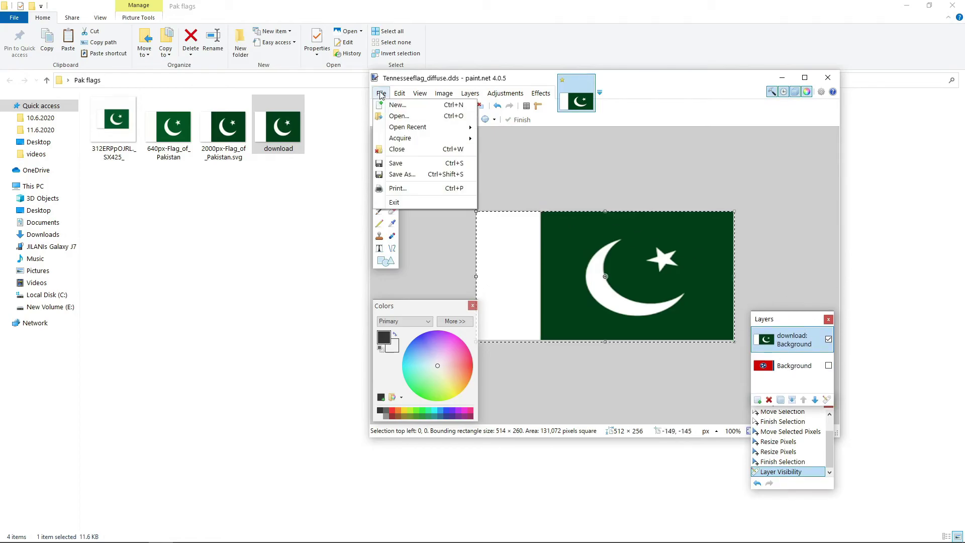
left_click(401, 168)
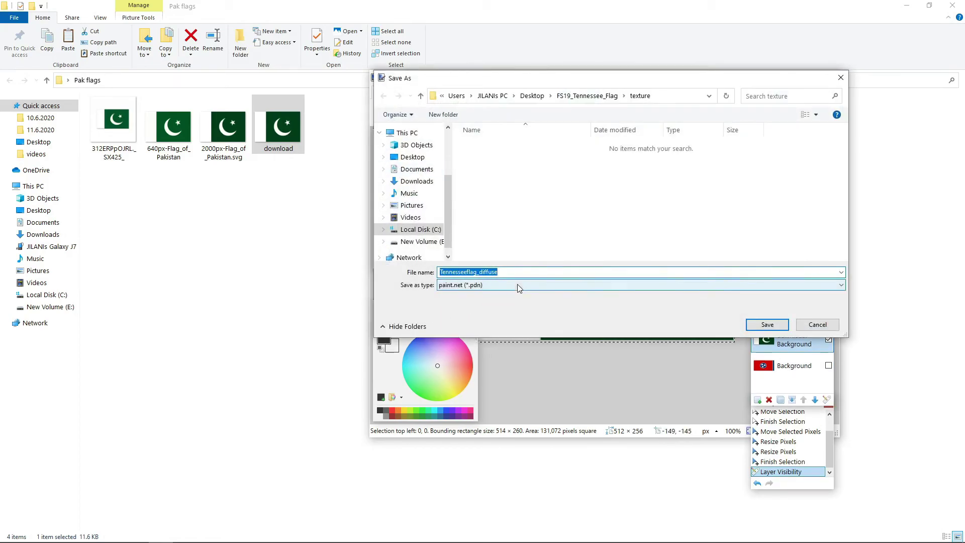
left_click(517, 285)
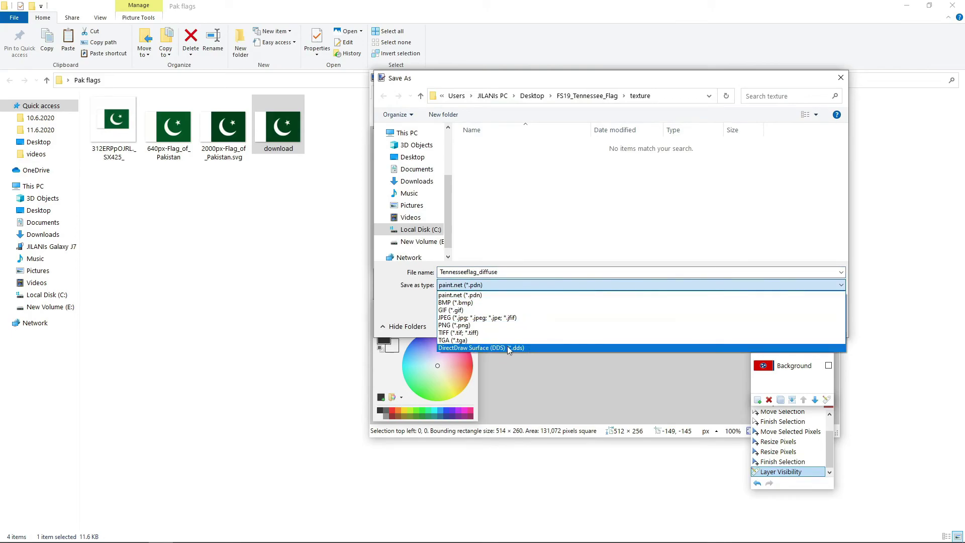
left_click(507, 347)
left_click(522, 272)
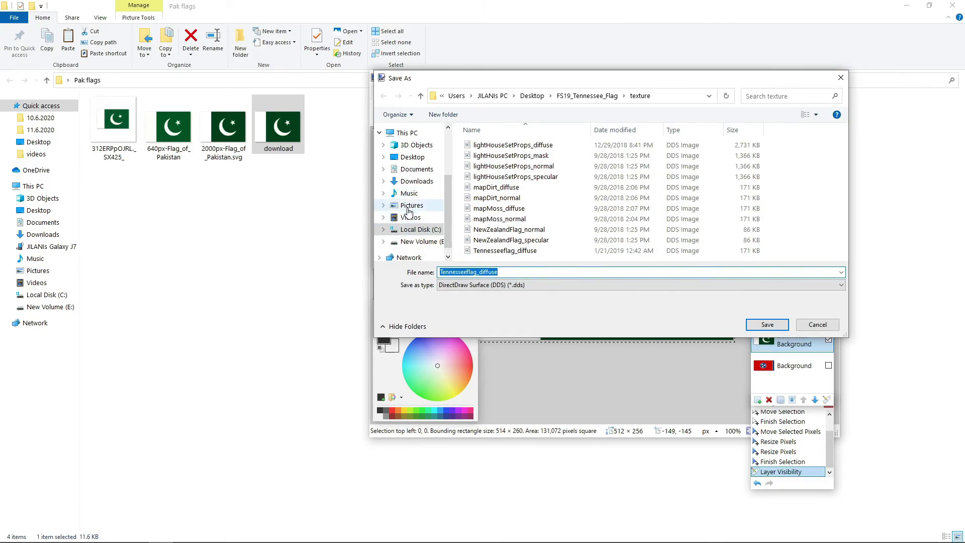
left_click(410, 159)
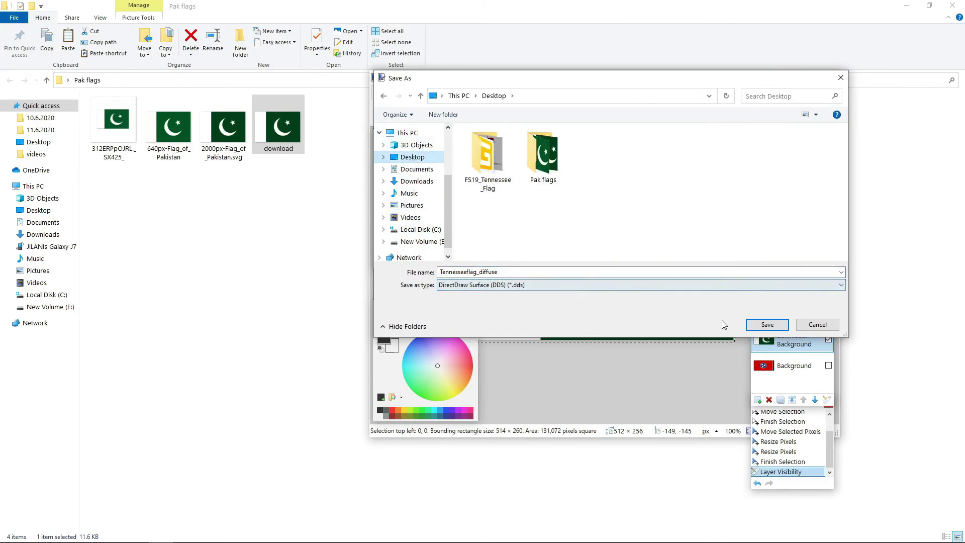
left_click(760, 326)
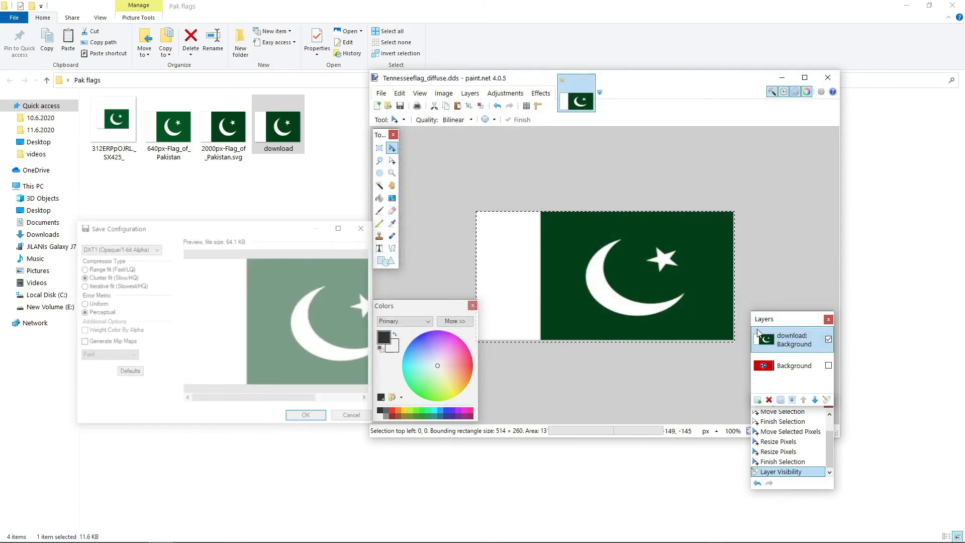
left_click(827, 80)
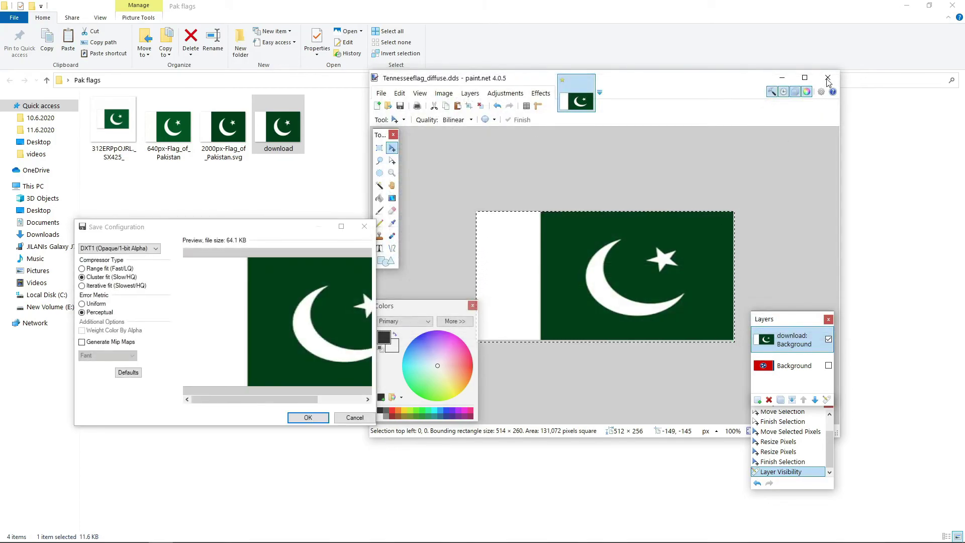
left_click(308, 418)
left_click(575, 275)
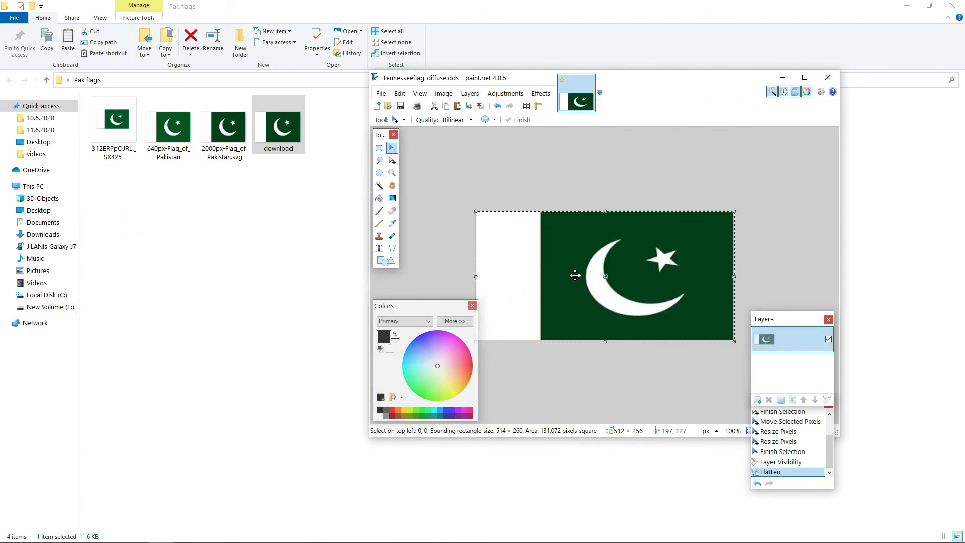
Close paint.net and the Pak flags folder, and refresh the desktop
left_click(827, 78)
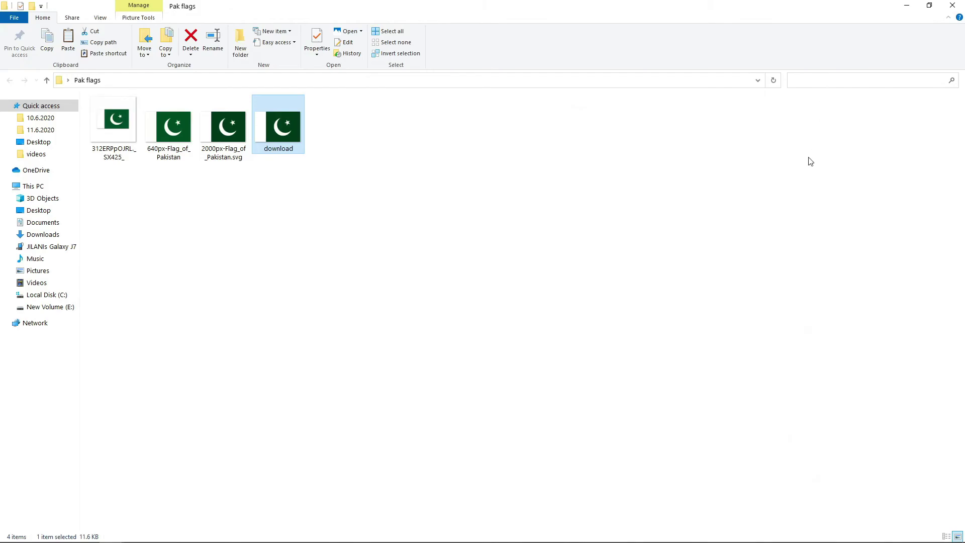
left_click(952, 5)
right_click(129, 103)
left_click(157, 135)
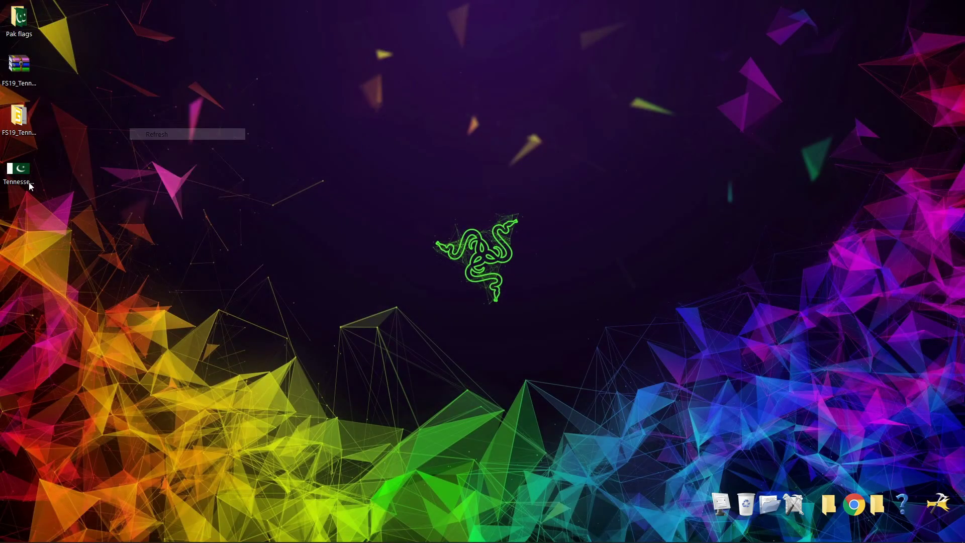
Copy Tennesseeflag_diffuse from the desktop into the mod's texture folder, replacing the existing file
right_click(22, 172)
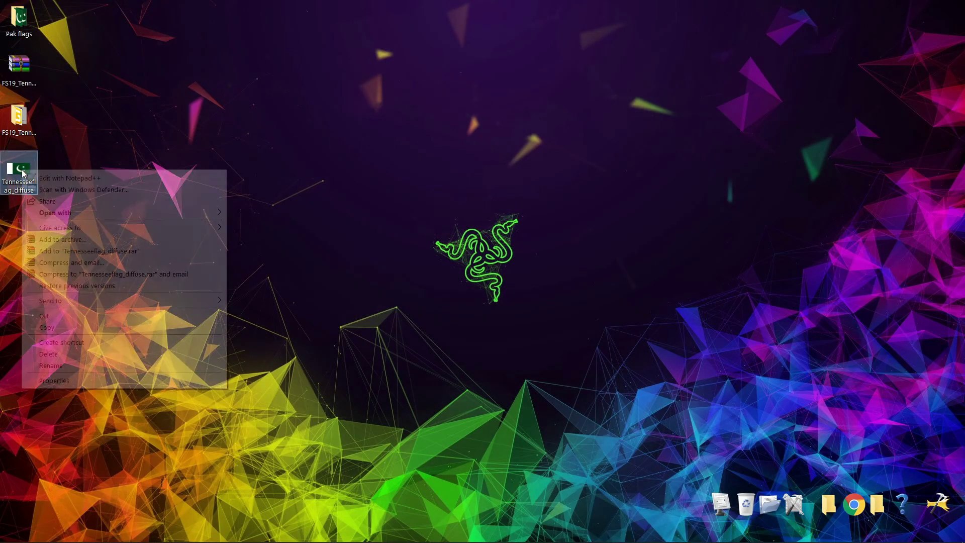
left_click(45, 328)
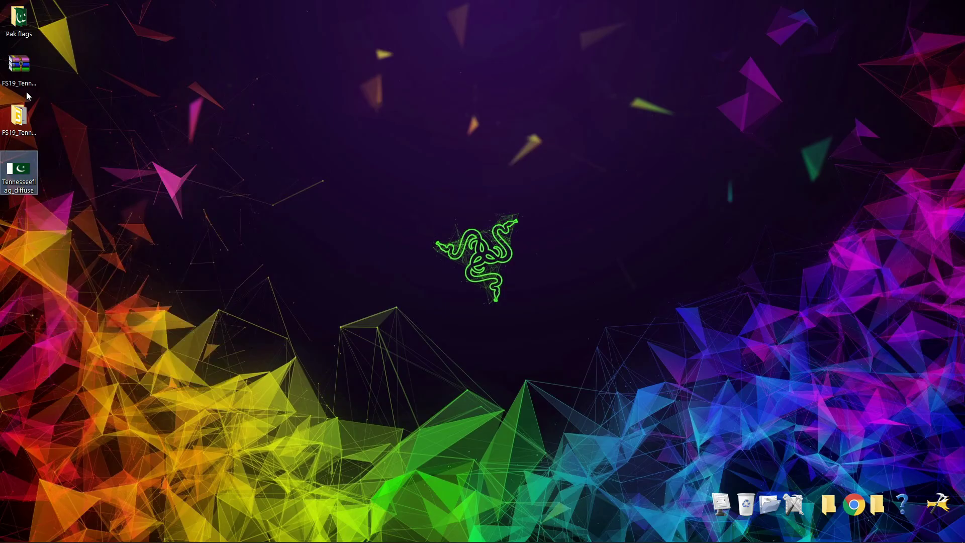
double_click(26, 119)
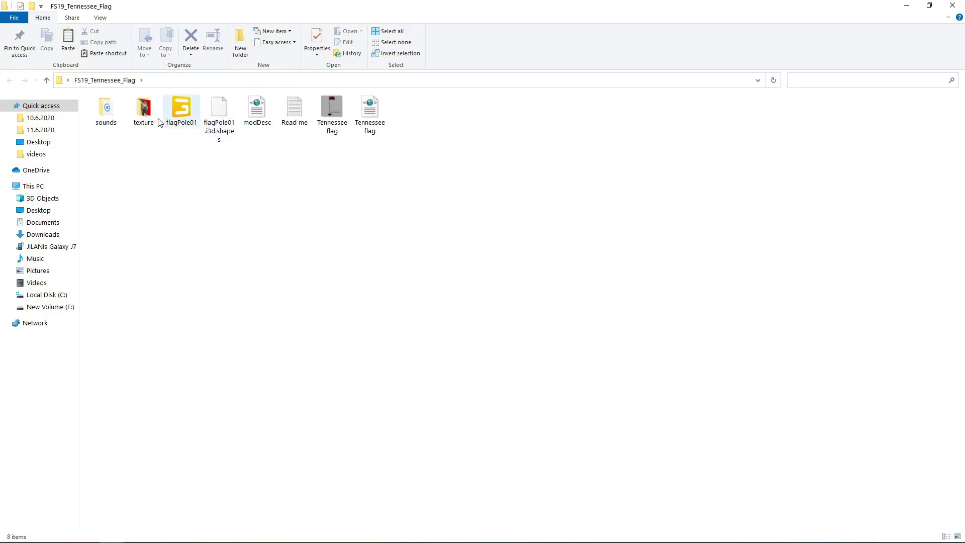
double_click(151, 121)
right_click(614, 207)
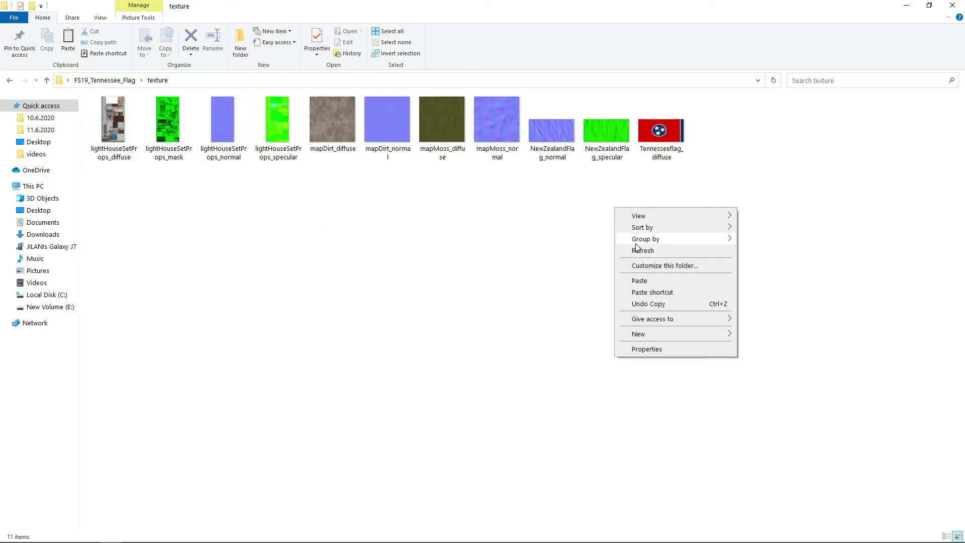
left_click(639, 281)
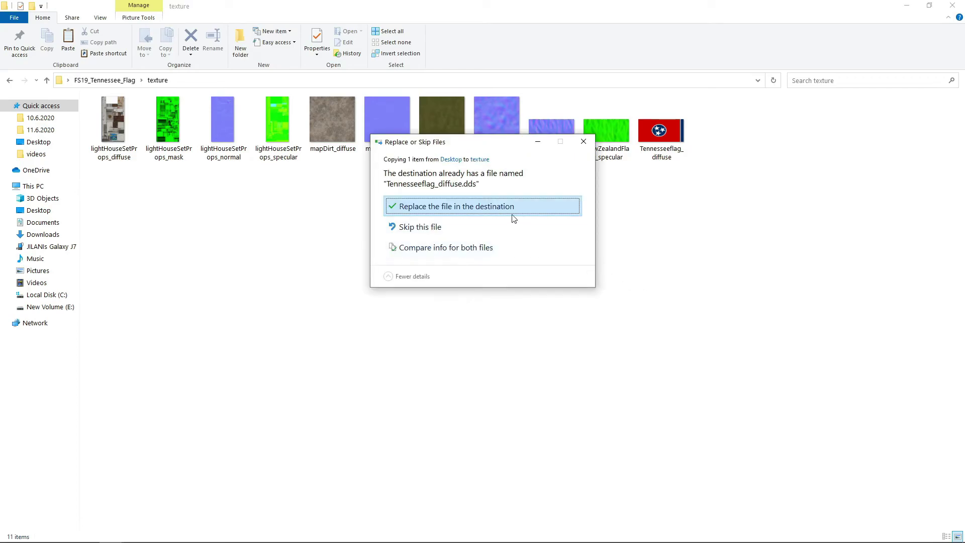
left_click(491, 212)
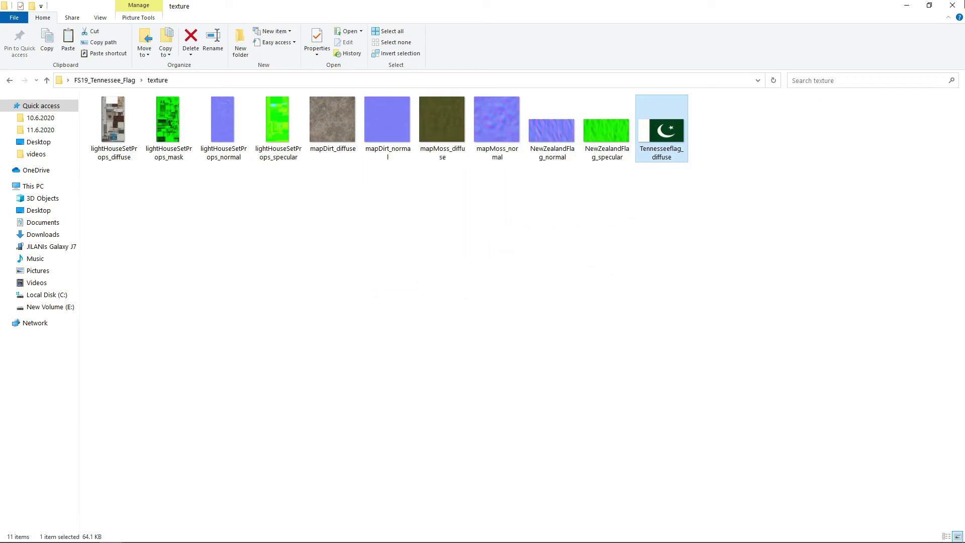
left_click(692, 200)
left_click_drag(732, 200, 129, 166)
Compress all files and folders in the FS19_Tennessee_Flag folder into a ZIP archive named FS19_Tennessee_Flag.zip
left_click(10, 80)
left_click_drag(435, 191, 115, 107)
right_click(116, 107)
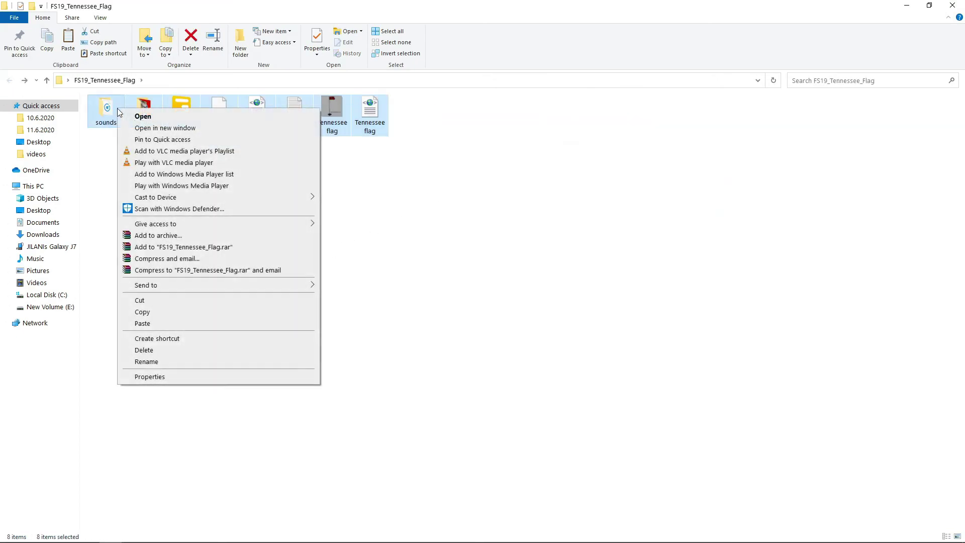
left_click(151, 236)
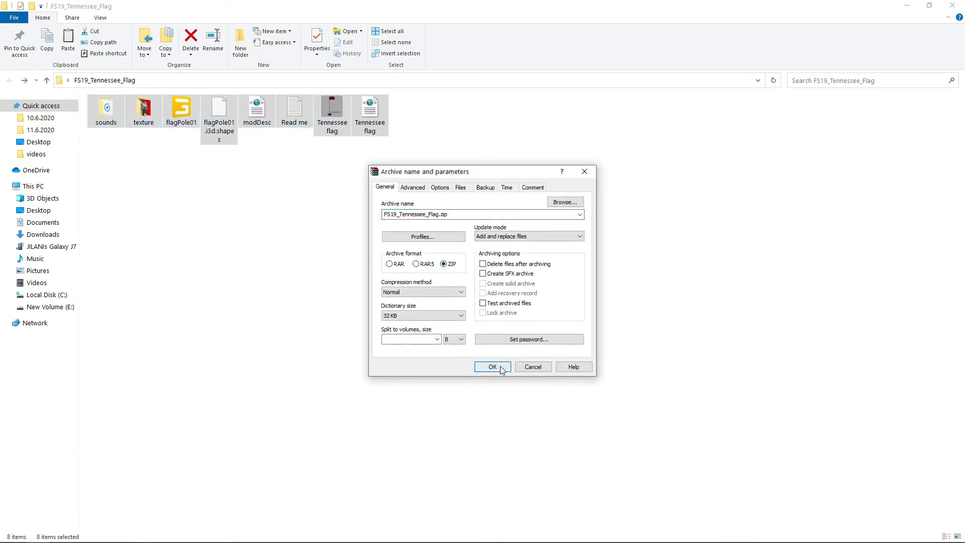
left_click(501, 368)
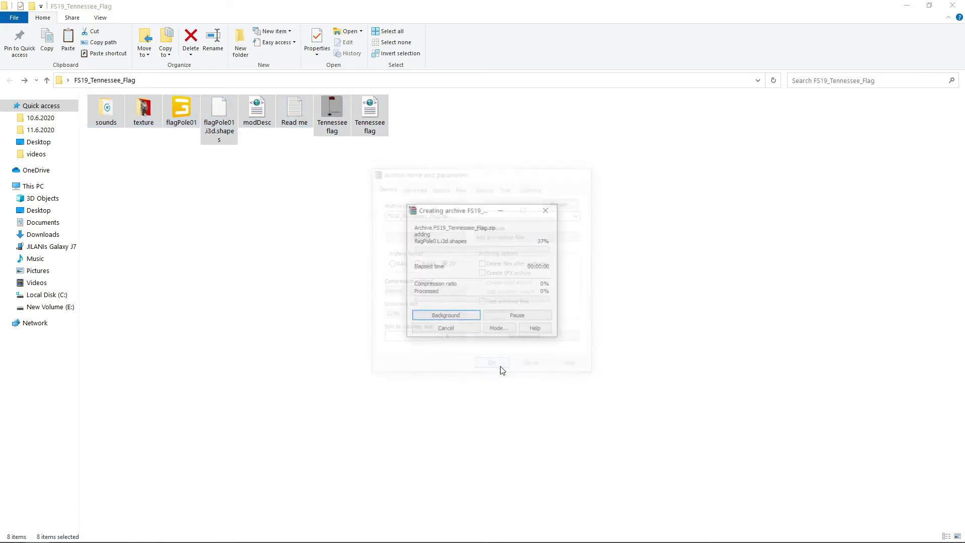
Copy the FS19_Tennessee_Flag archive into the FarmingSimulator2019 mods folder under Documents > My Games, and refresh the folder
left_click(285, 184)
right_click(256, 129)
left_click(294, 283)
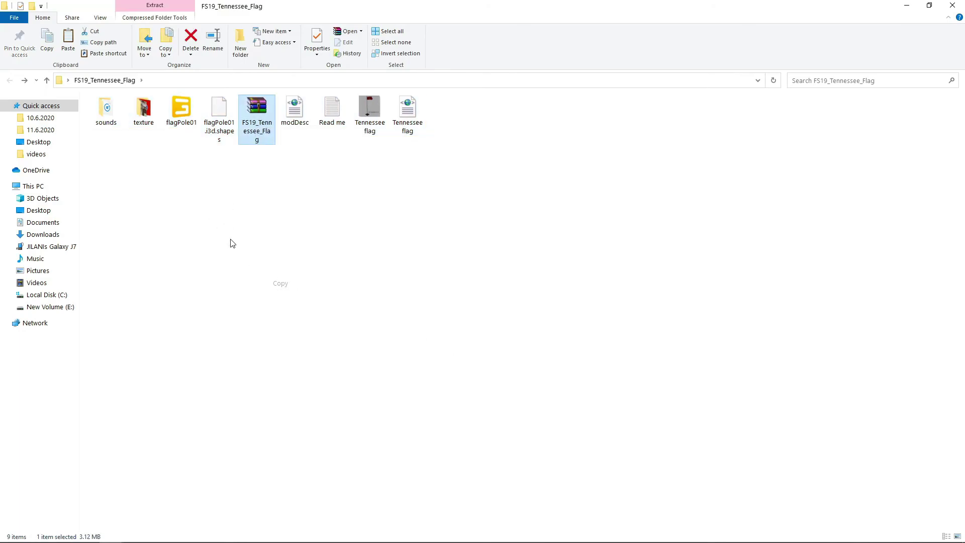
left_click(44, 223)
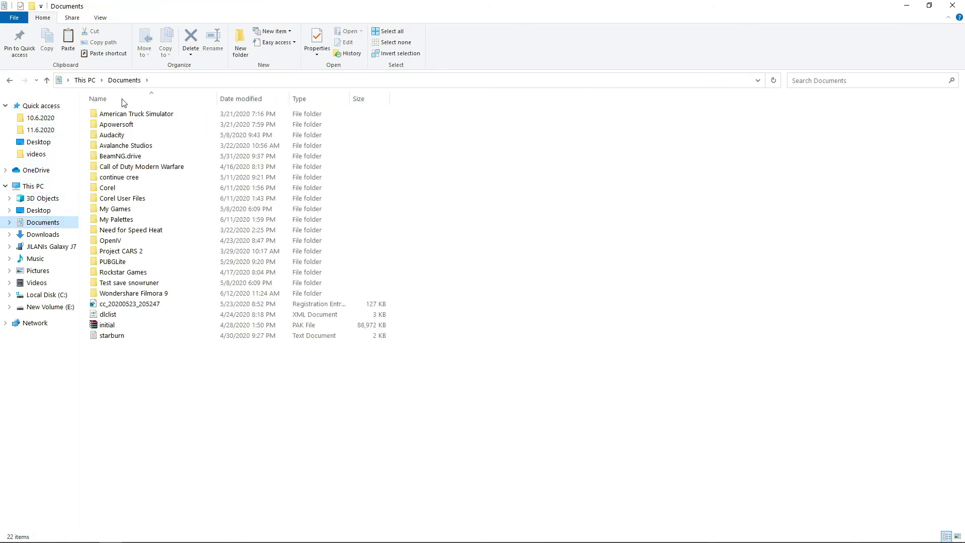
double_click(119, 209)
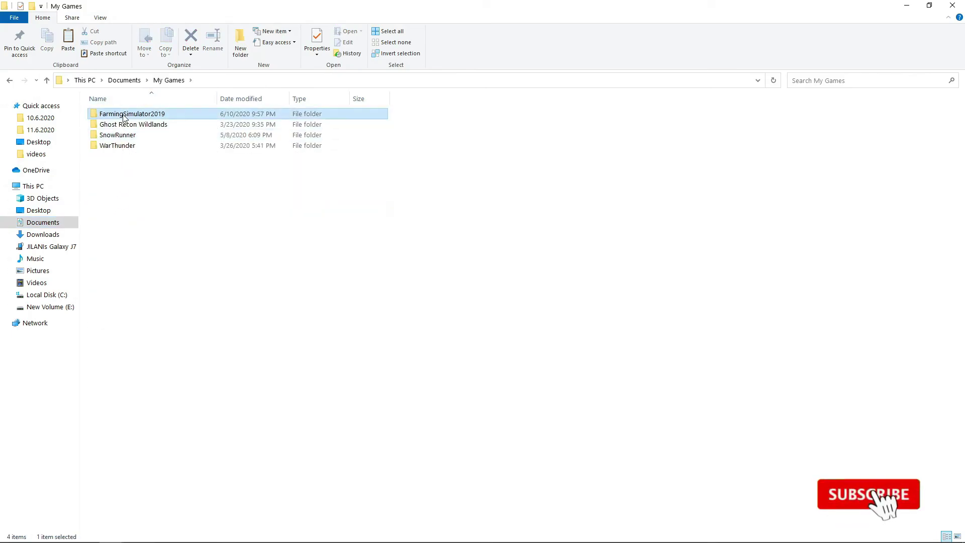
double_click(123, 114)
left_click(119, 140)
double_click(108, 135)
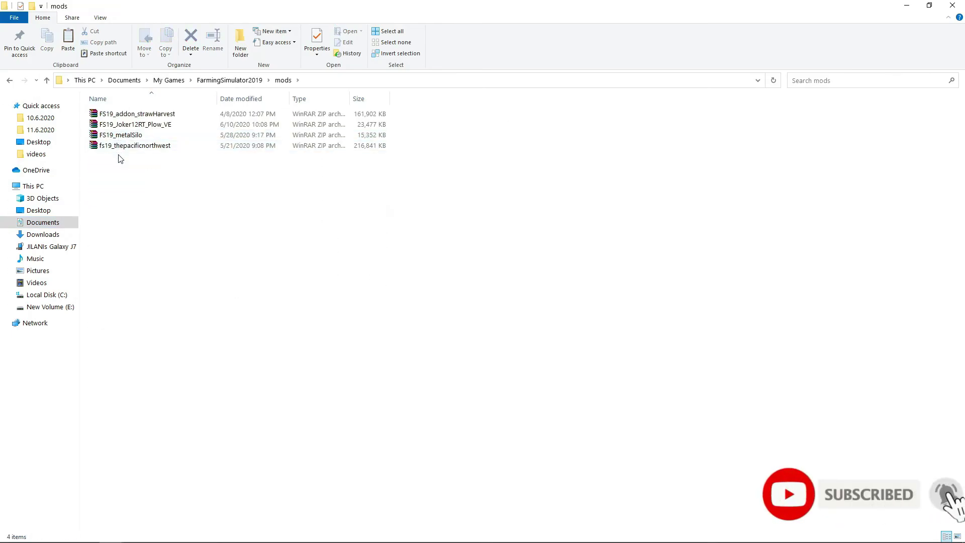
right_click(120, 159)
left_click(142, 229)
right_click(192, 209)
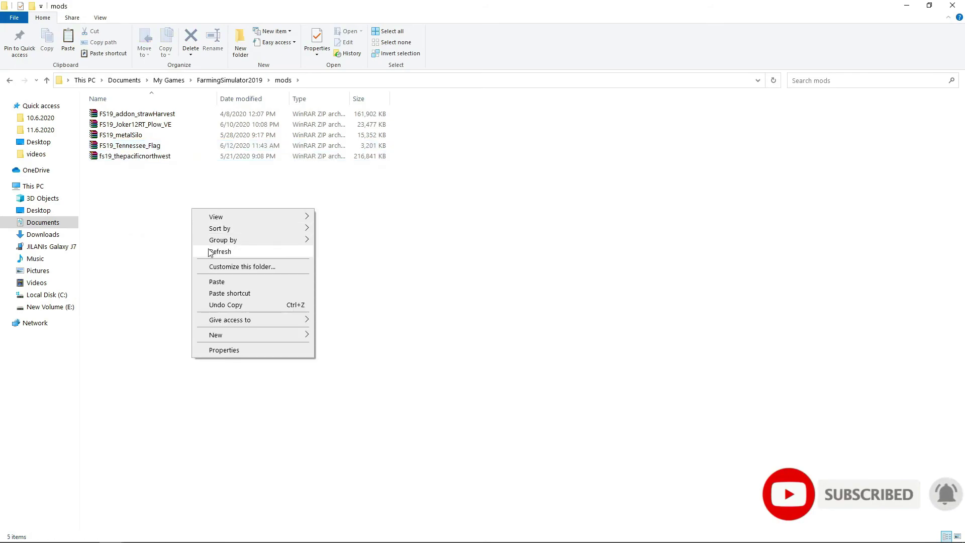
left_click(210, 252)
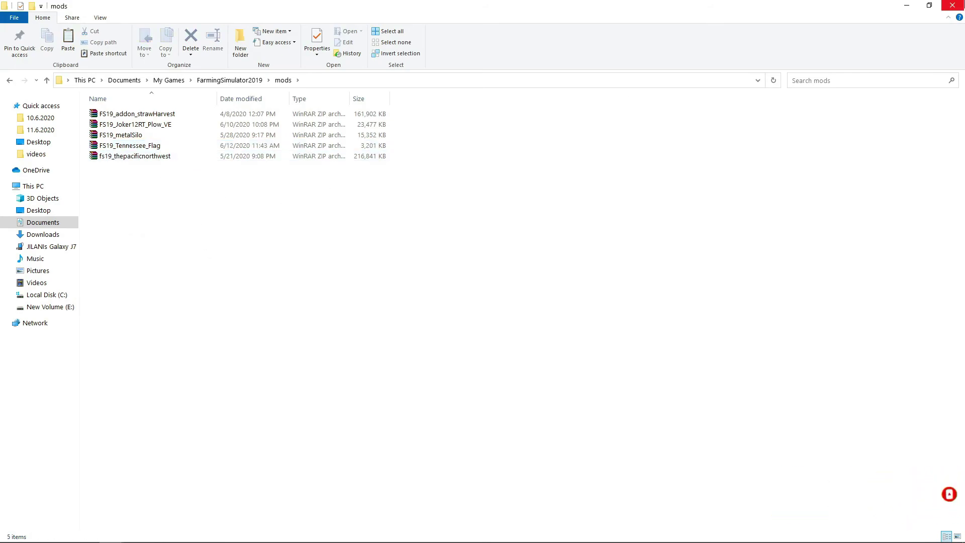
Refresh the desktop and launch Farming Simulator 19 with the FS19 shortcut in the Gamez folder
right_click(541, 72)
left_click(562, 103)
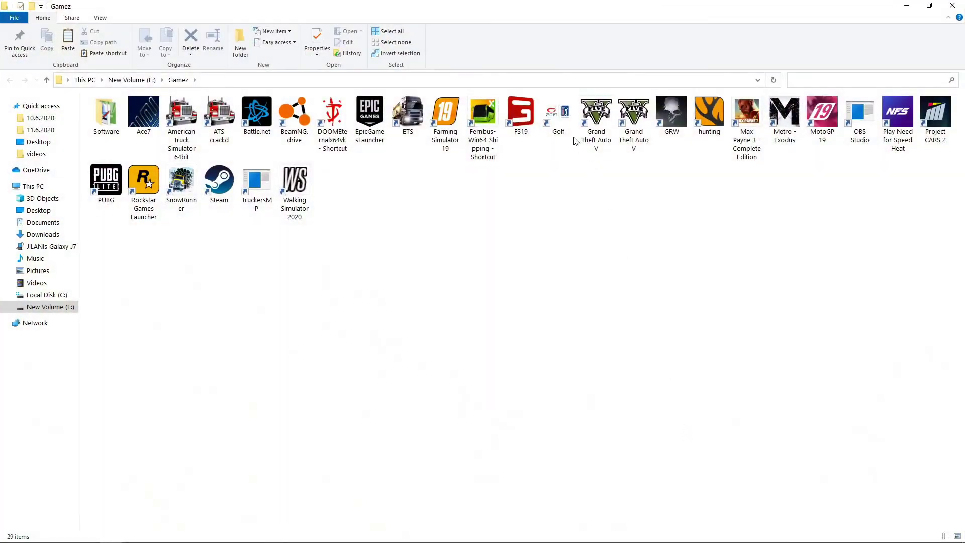
double_click(520, 115)
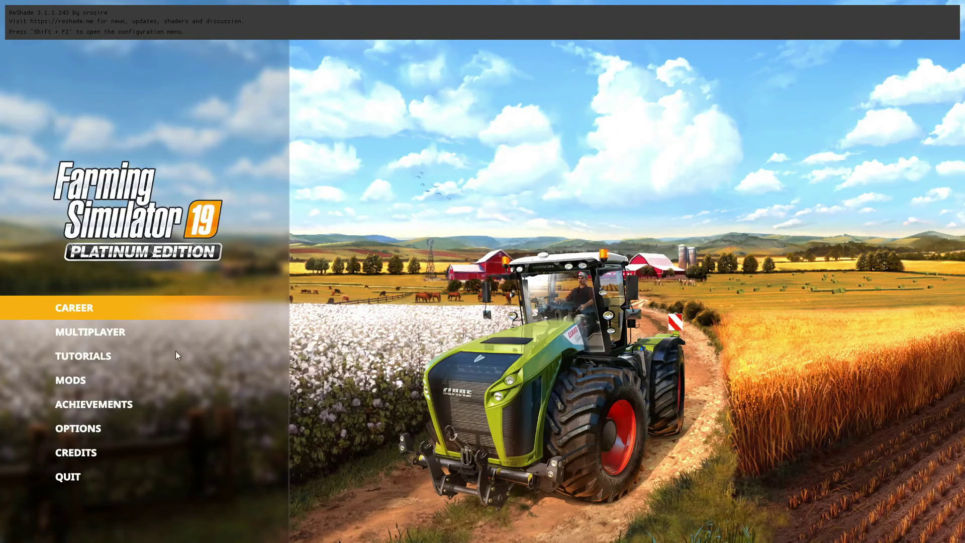
Load the Ravenport career savegame with the Tennessee Flag mod enabled and start playing
left_click(114, 304)
double_click(465, 351)
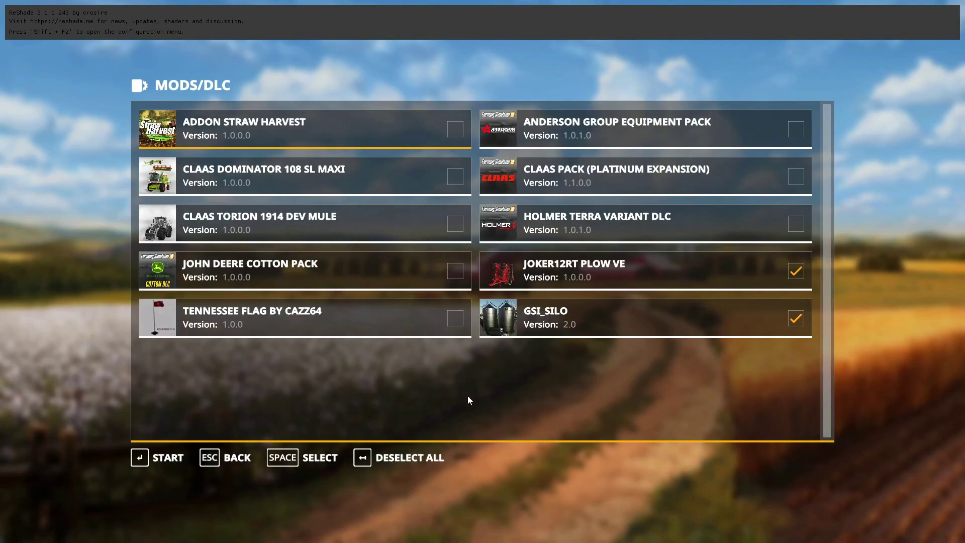
left_click(441, 318)
left_click(162, 458)
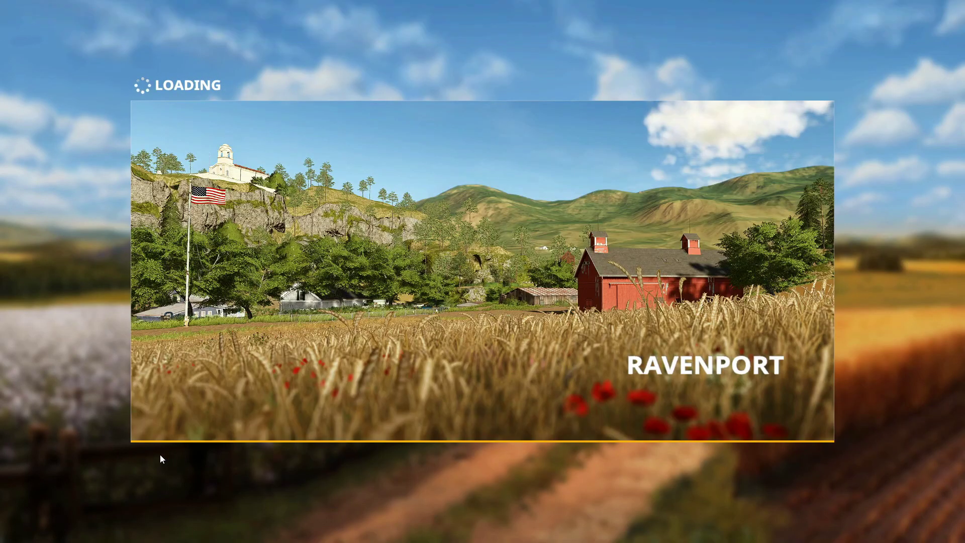
key("Return")
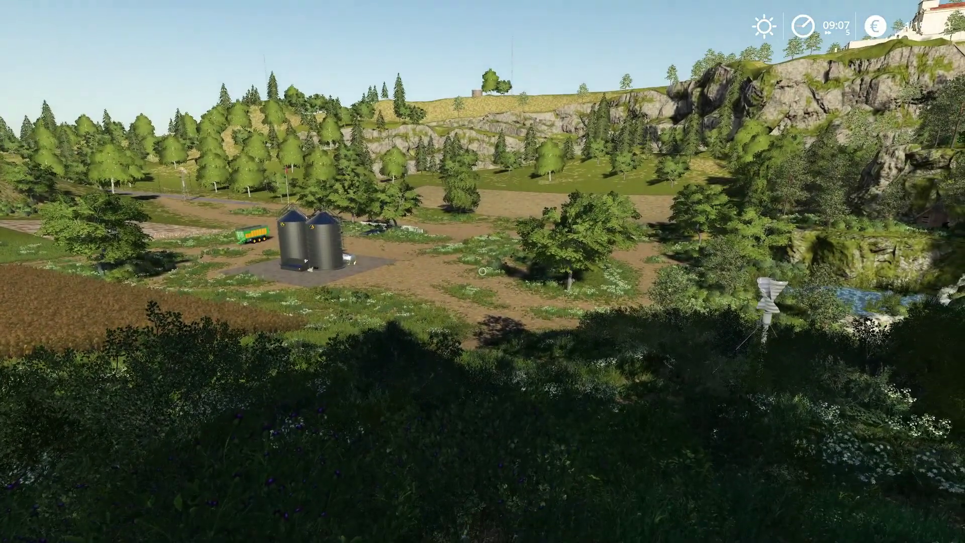
Choose the Tennessee Flag mod item from the decoration placeables in the in-game shop
key("p")
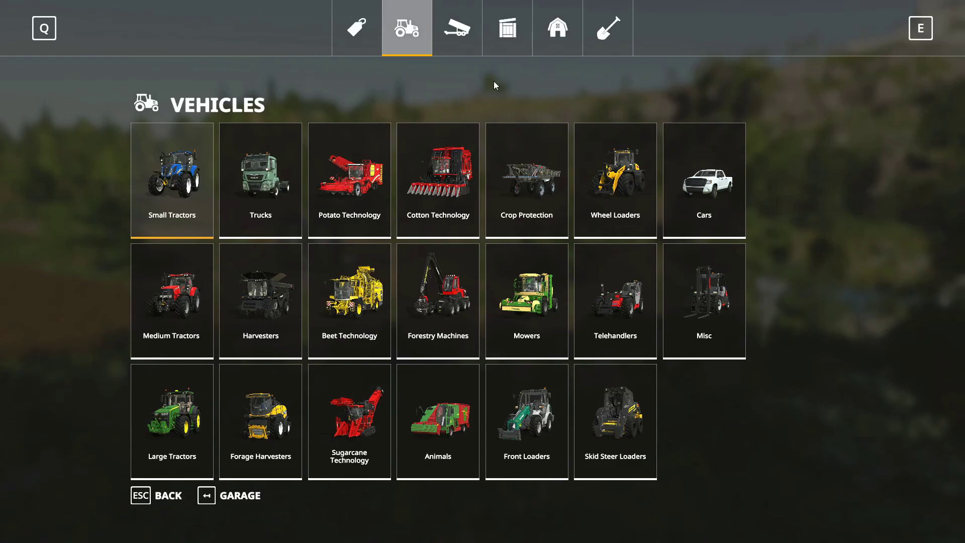
left_click(537, 34)
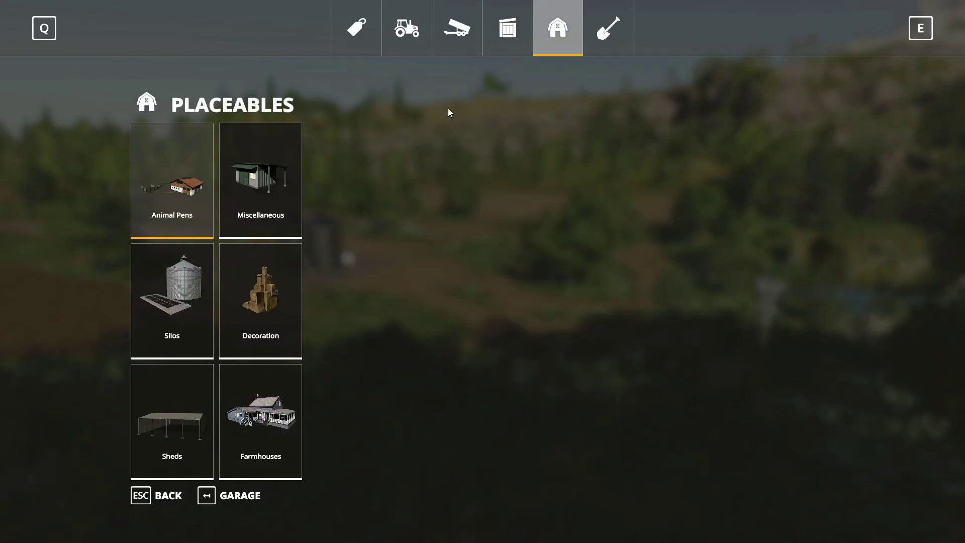
left_click(275, 284)
scroll(432, 249, "down", 4)
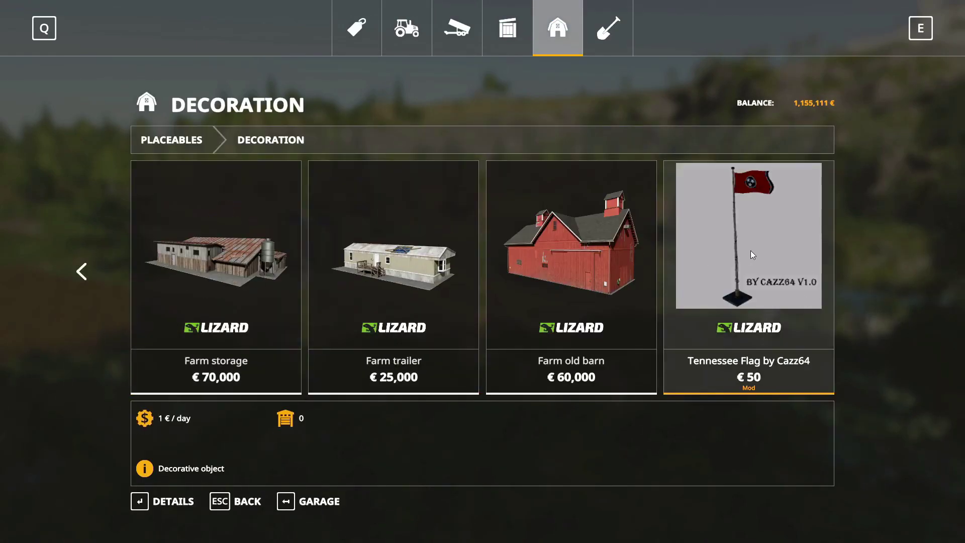
left_click(751, 292)
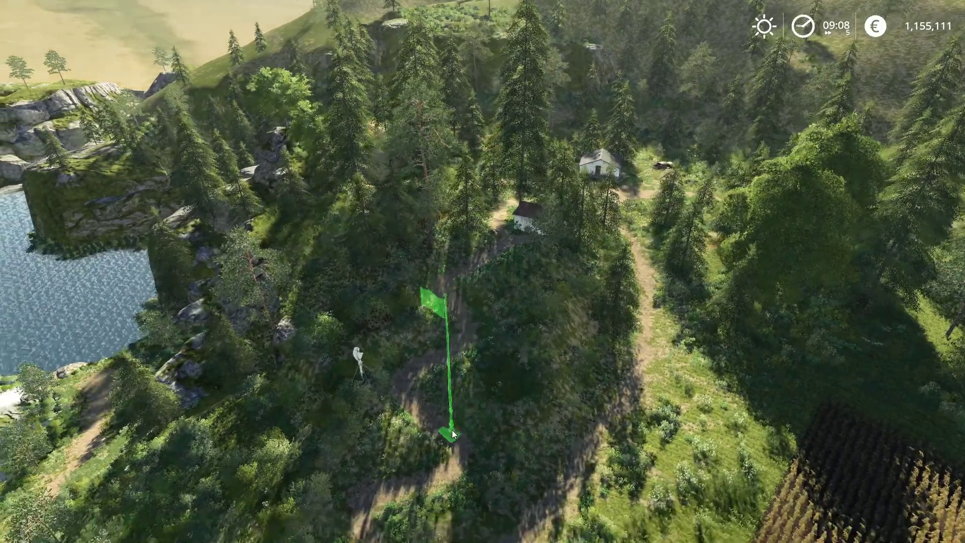
Place the flagpole on the dirt ground beside the two silos and leave the shop
key("s")
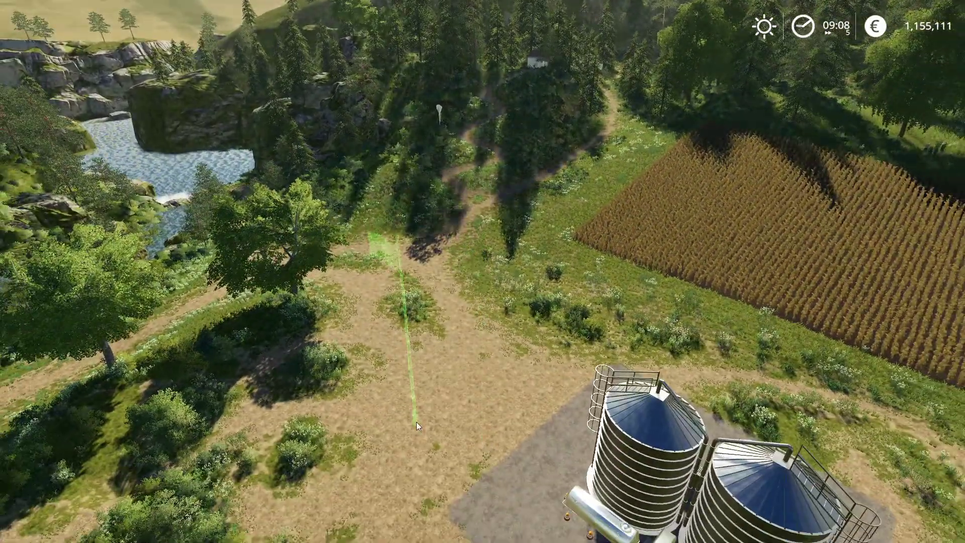
left_click(416, 421)
key("Escape")
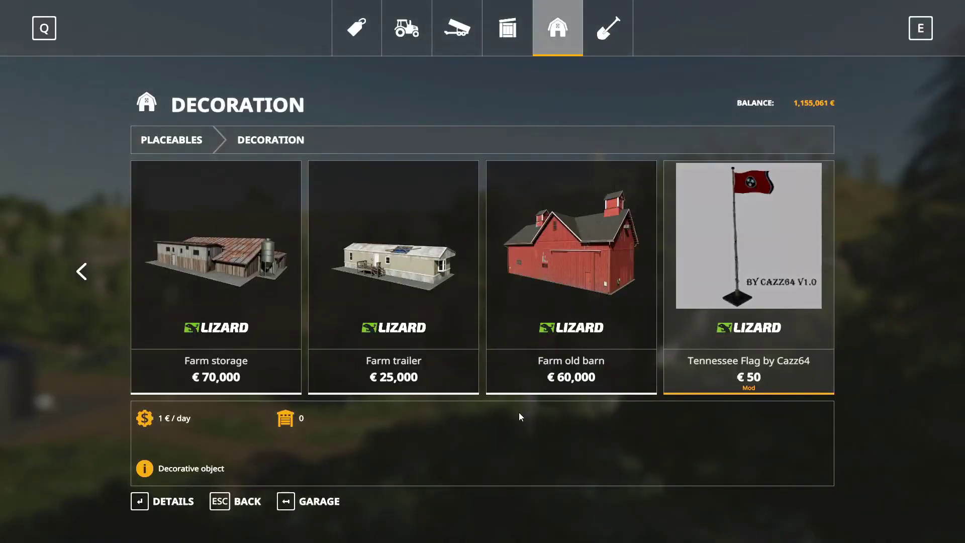
key("Escape")
Walk up to the placed flagpole and examine the flag texture from close by
key("w")
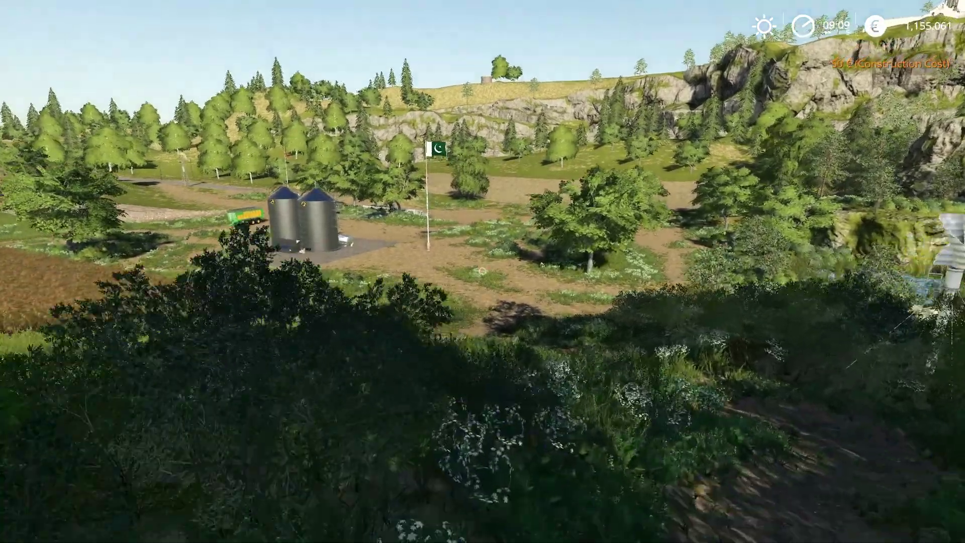
key("w")
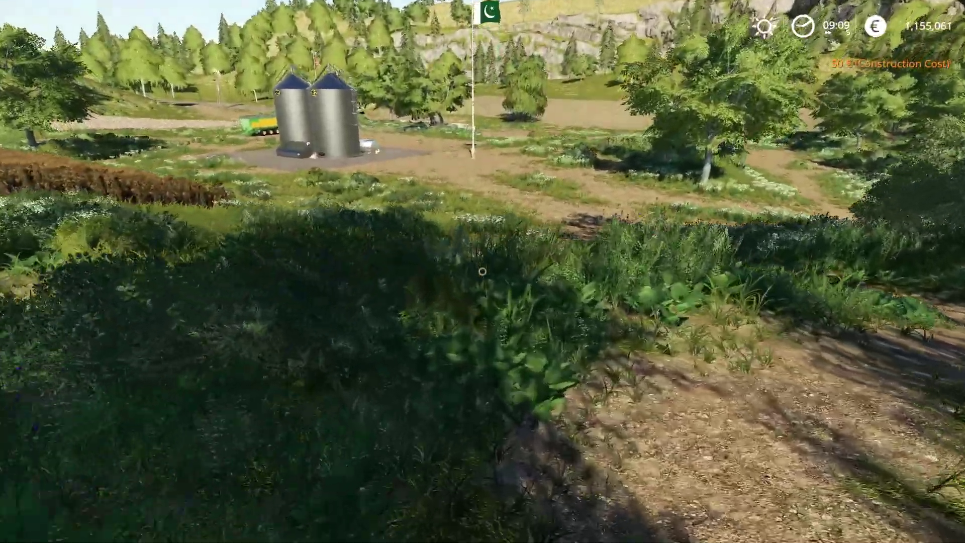
key("w")
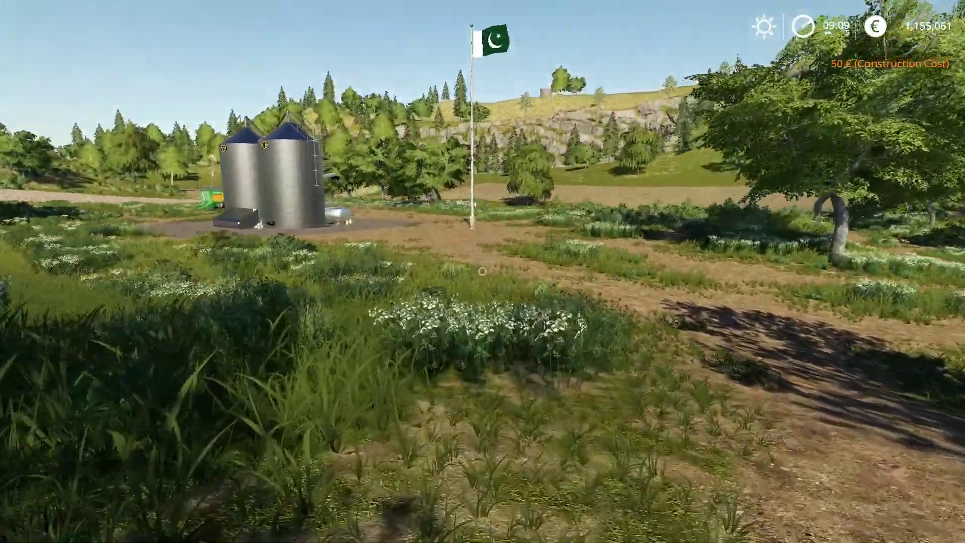
key("w")
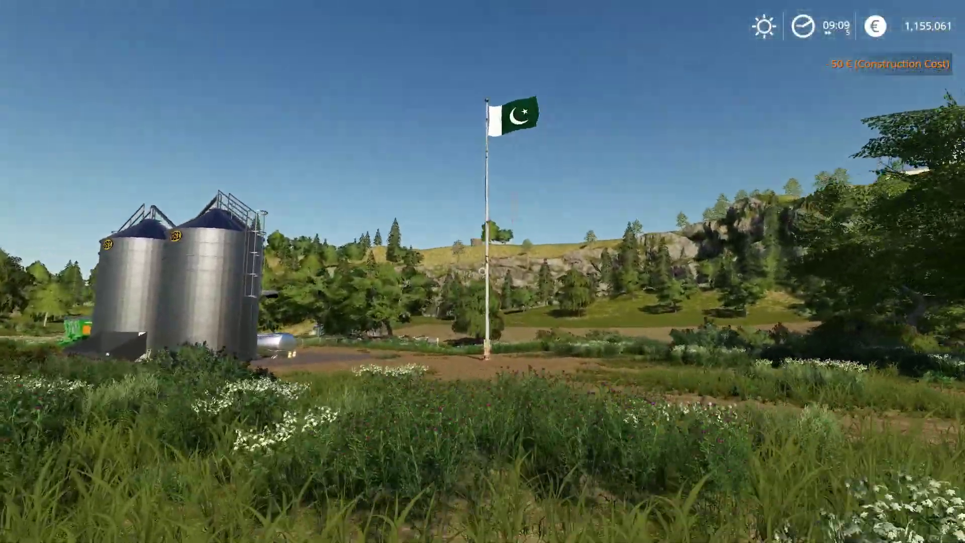
key("w")
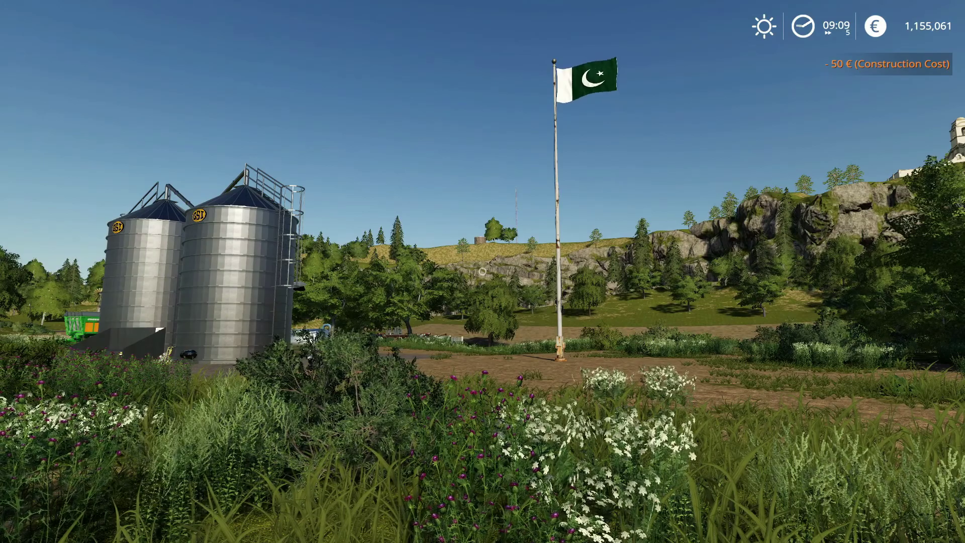
key("w")
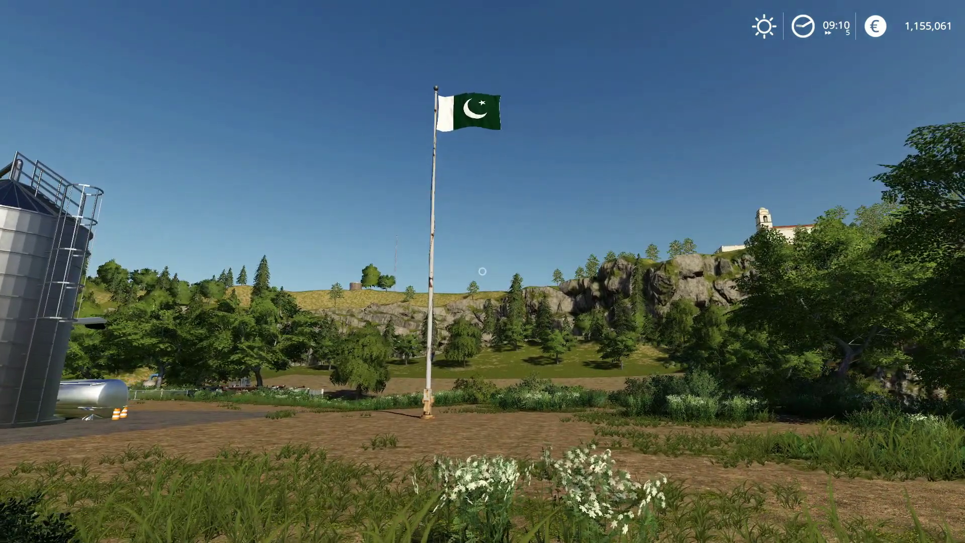
key("w")
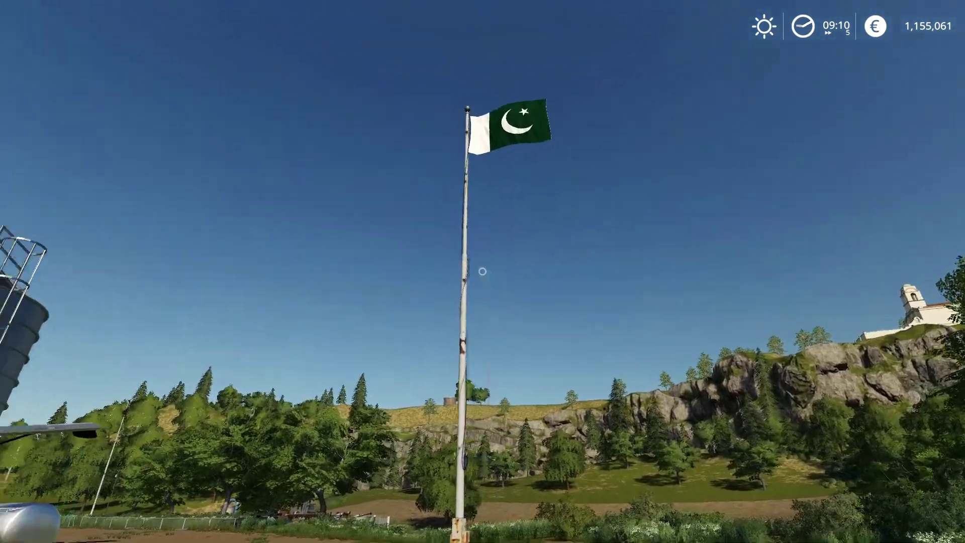
key("w")
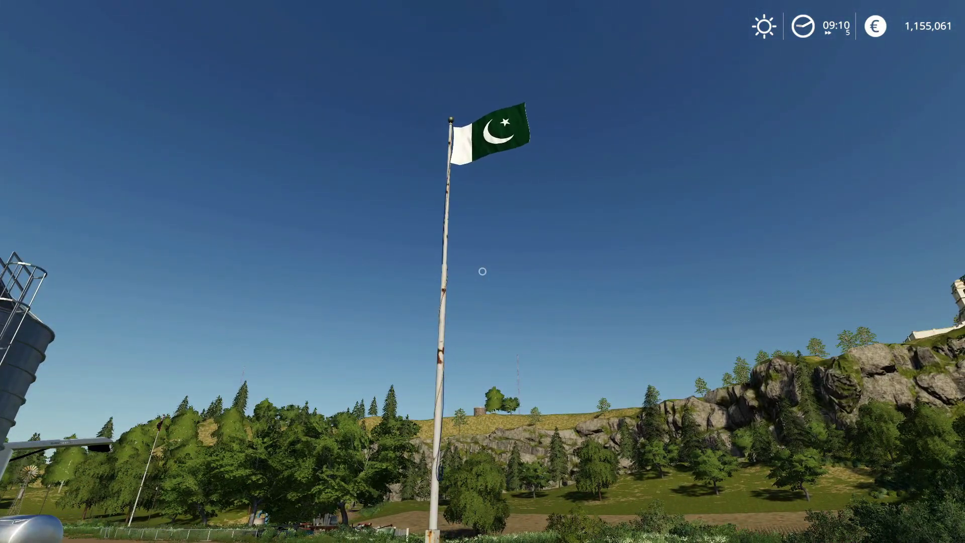
key("s")
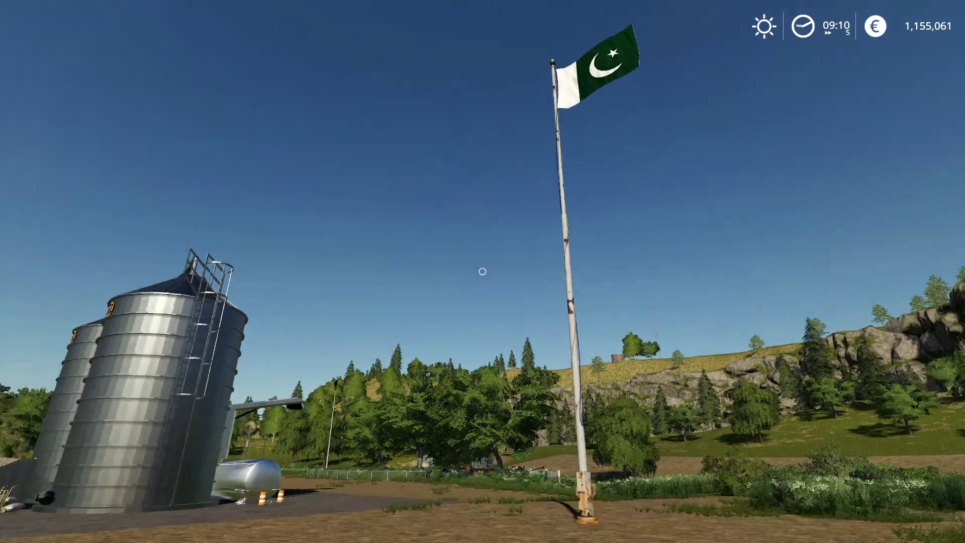